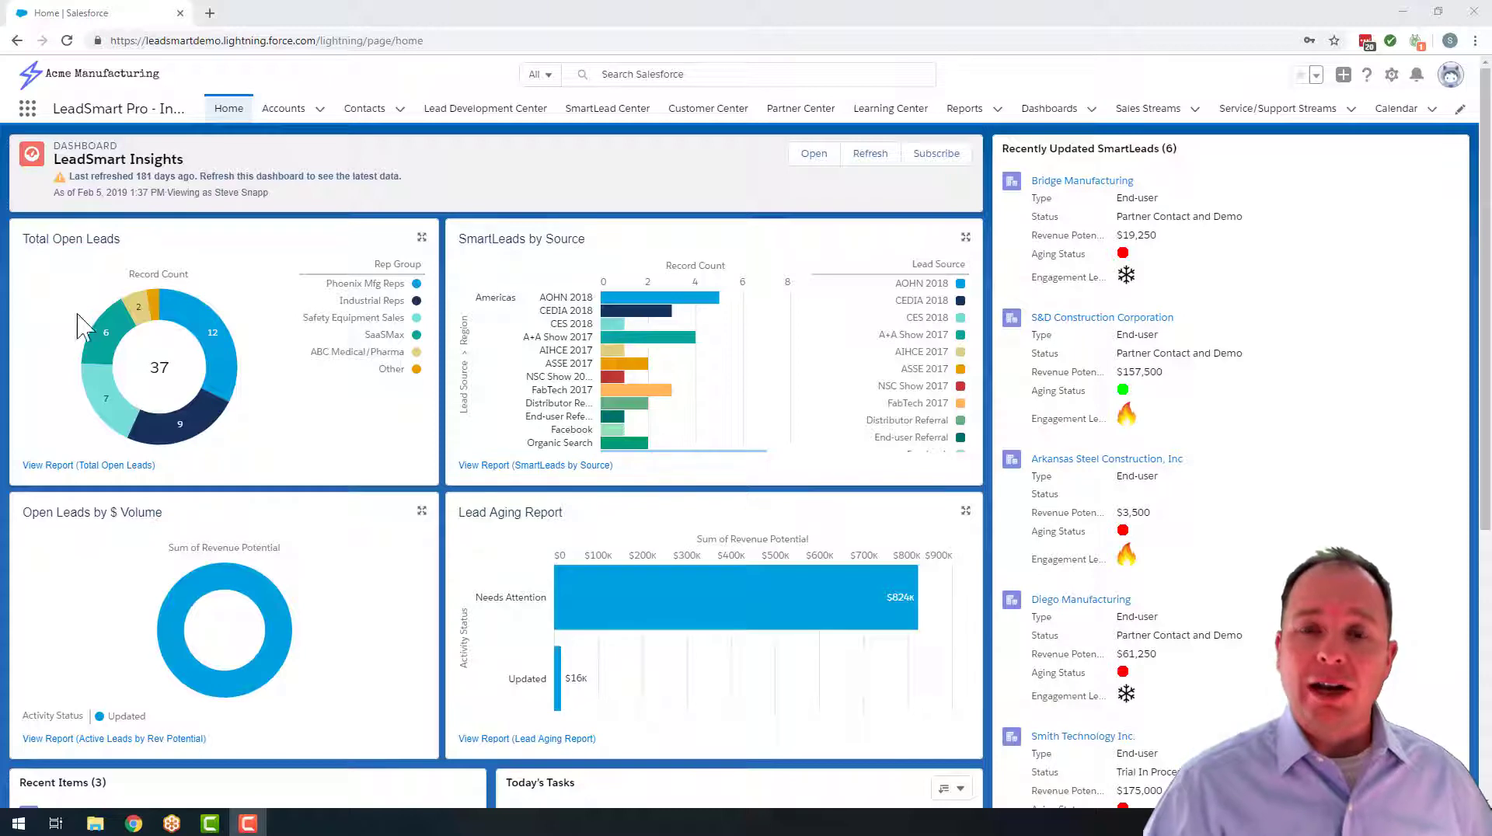
Create a new report using the Accounts report type
click(964, 109)
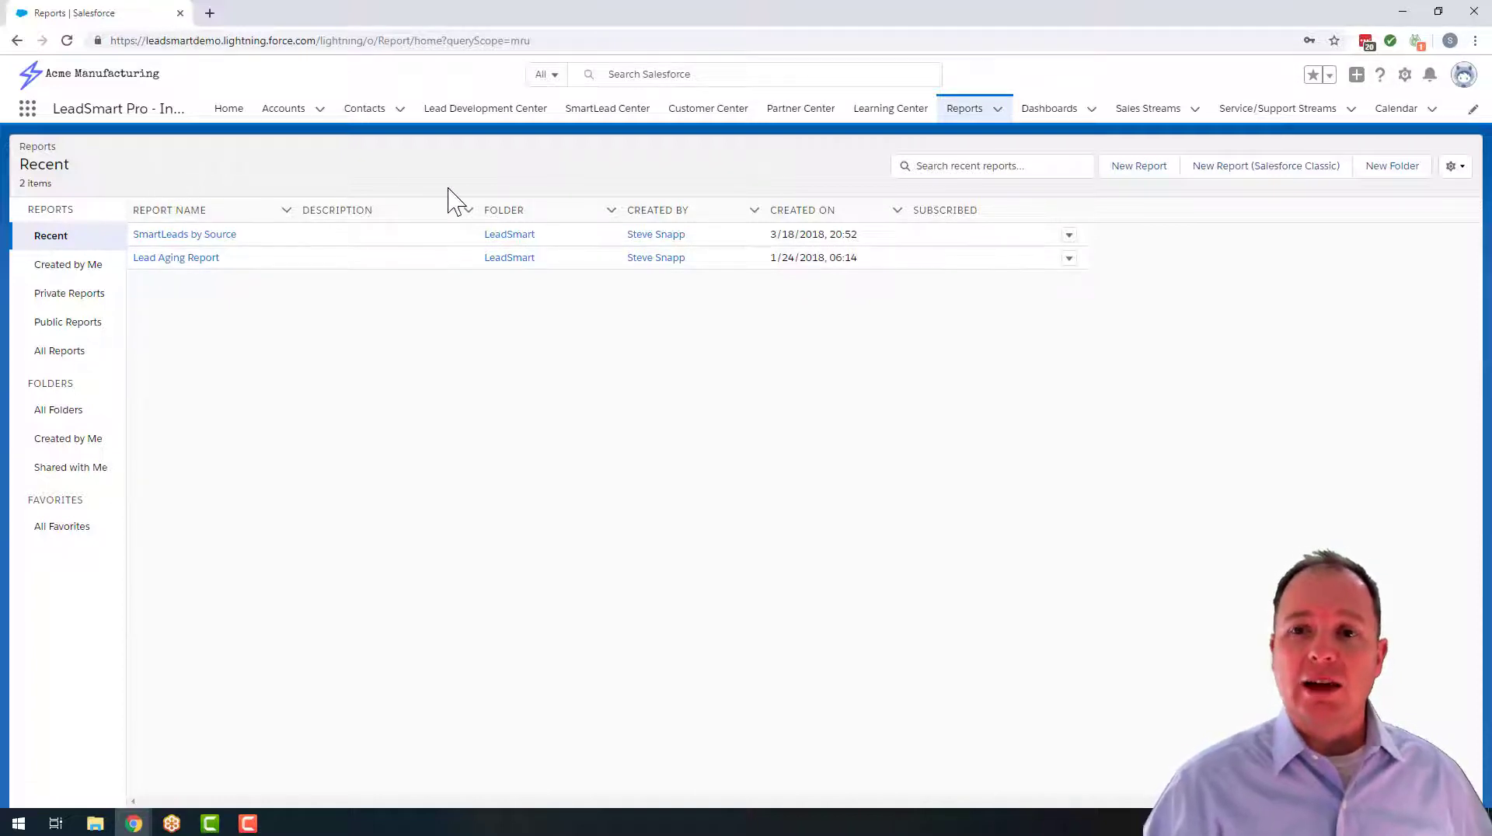
click(1145, 171)
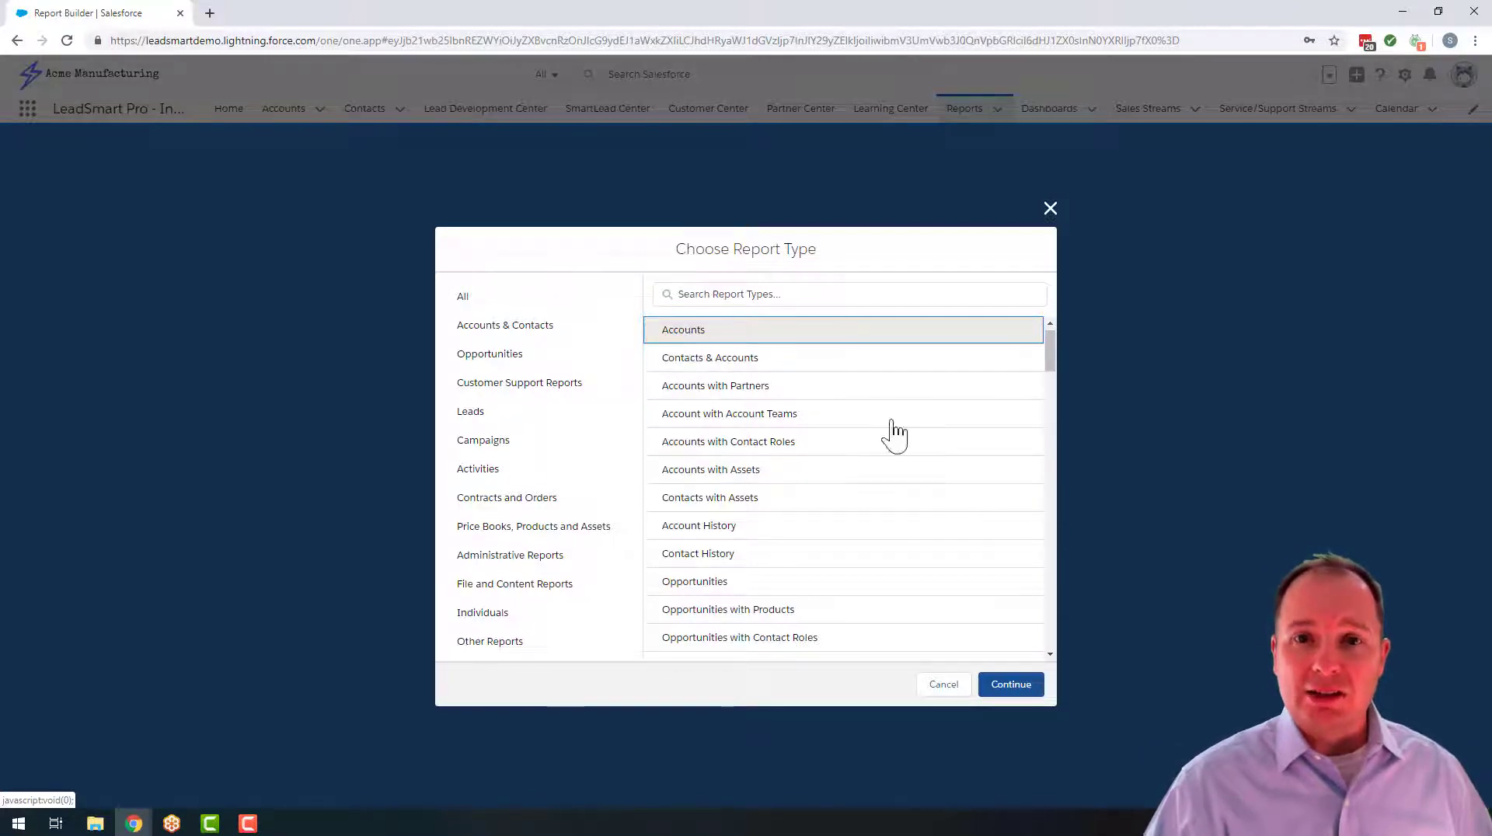
click(1013, 688)
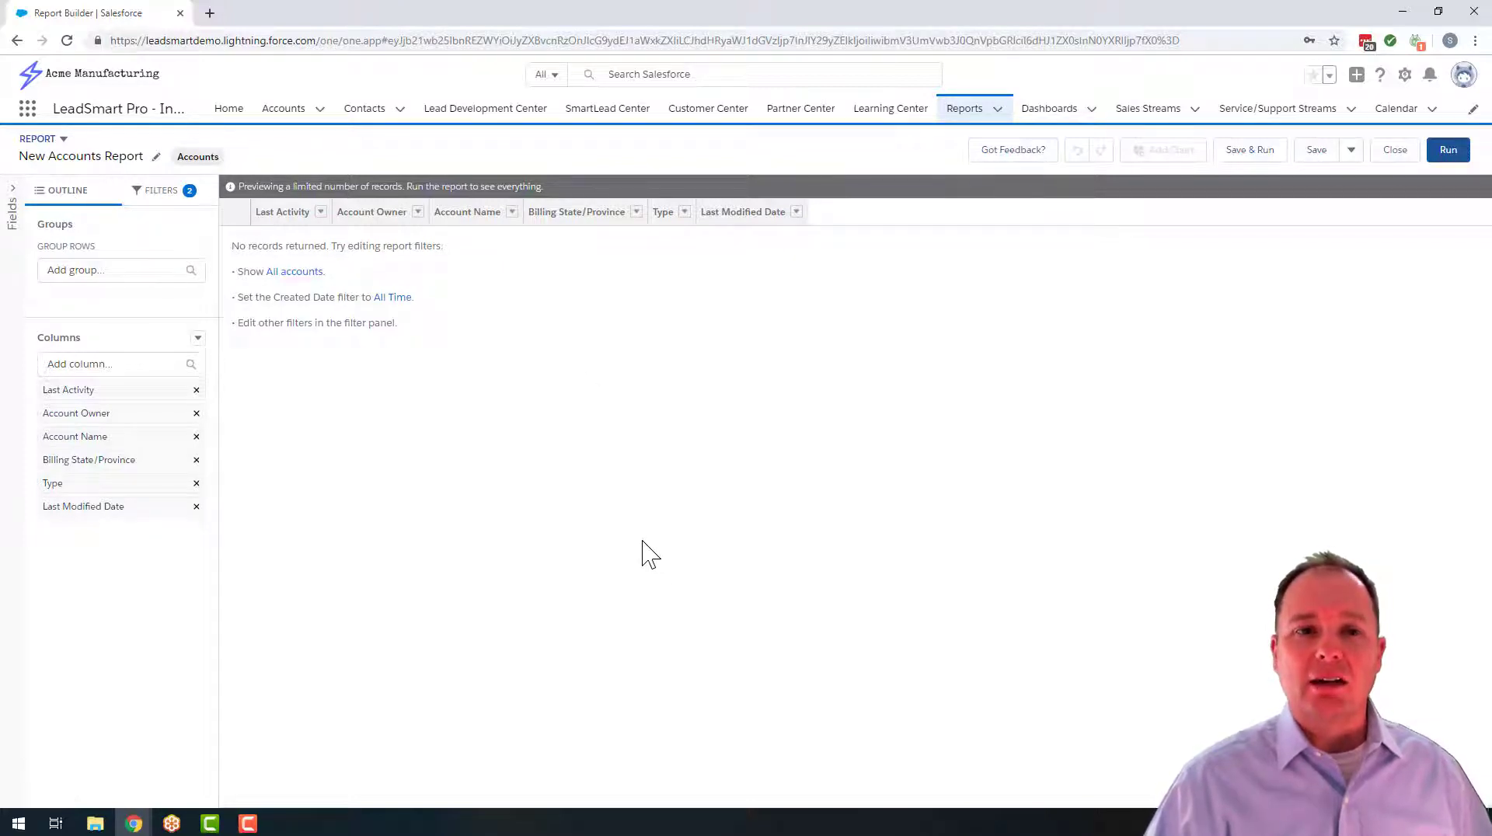
Set the report's Show Me filter to All accounts
click(163, 207)
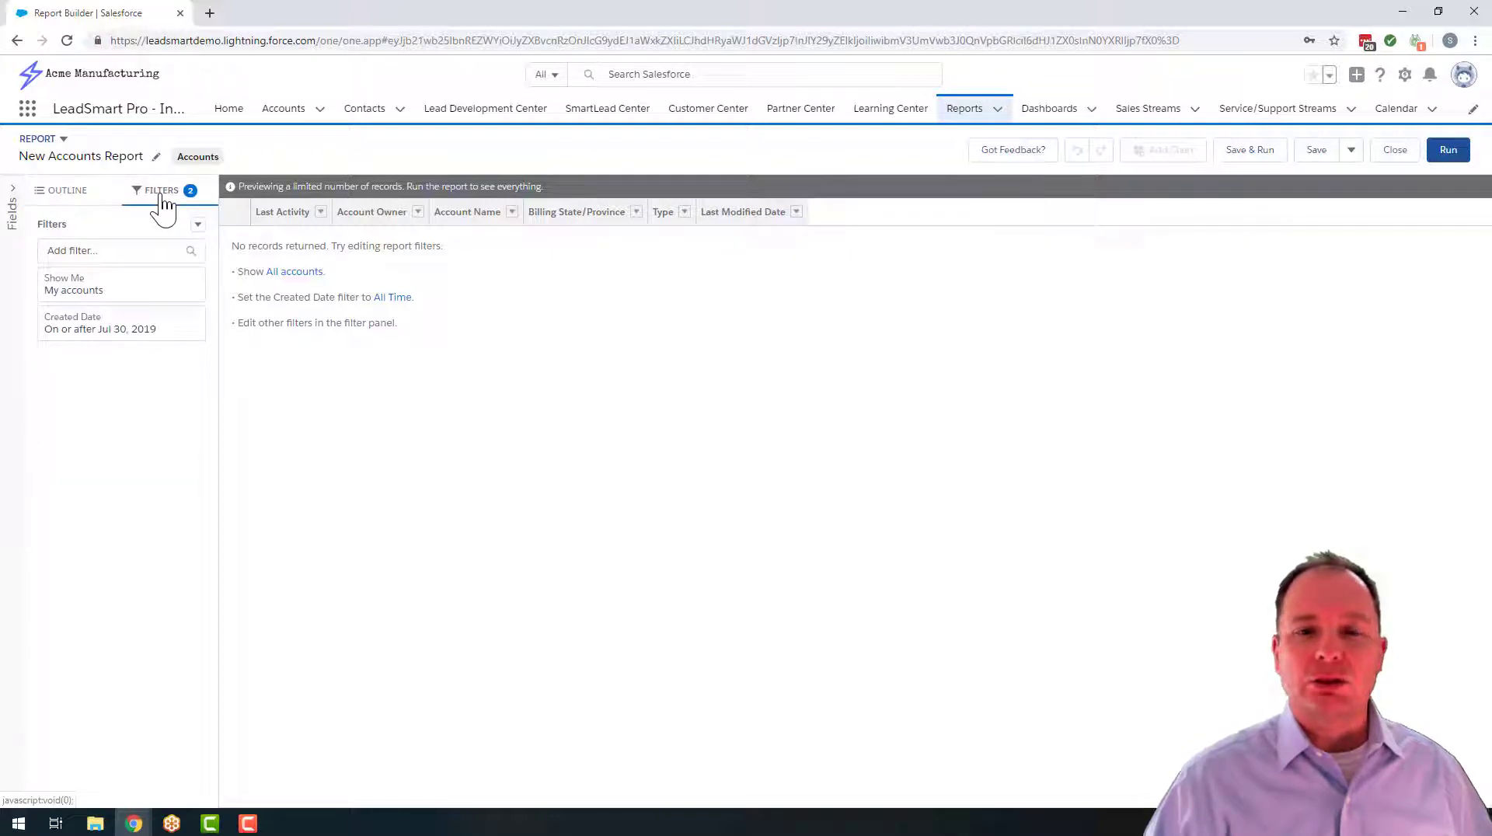
click(103, 293)
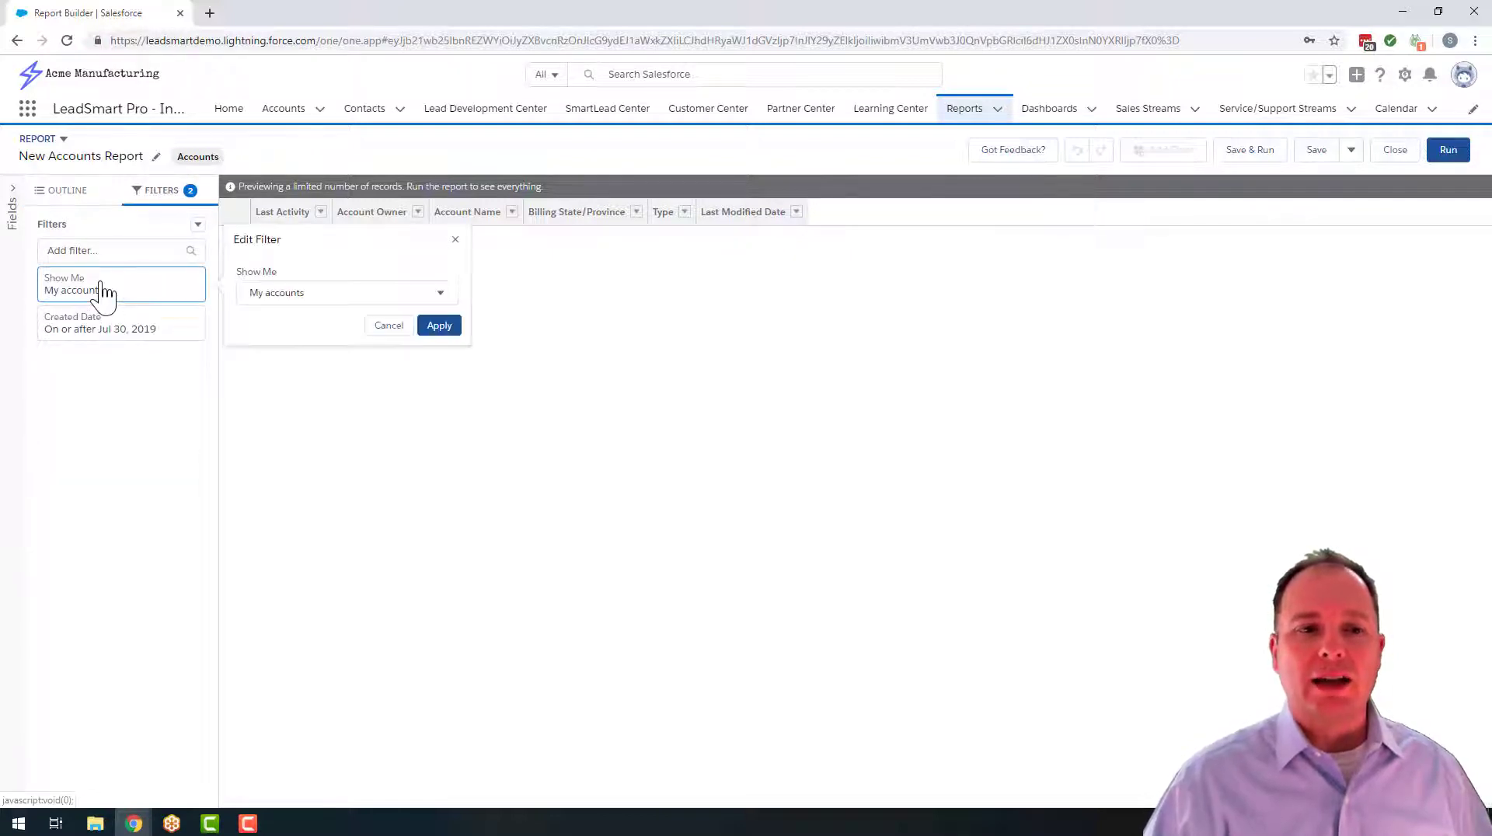
click(280, 297)
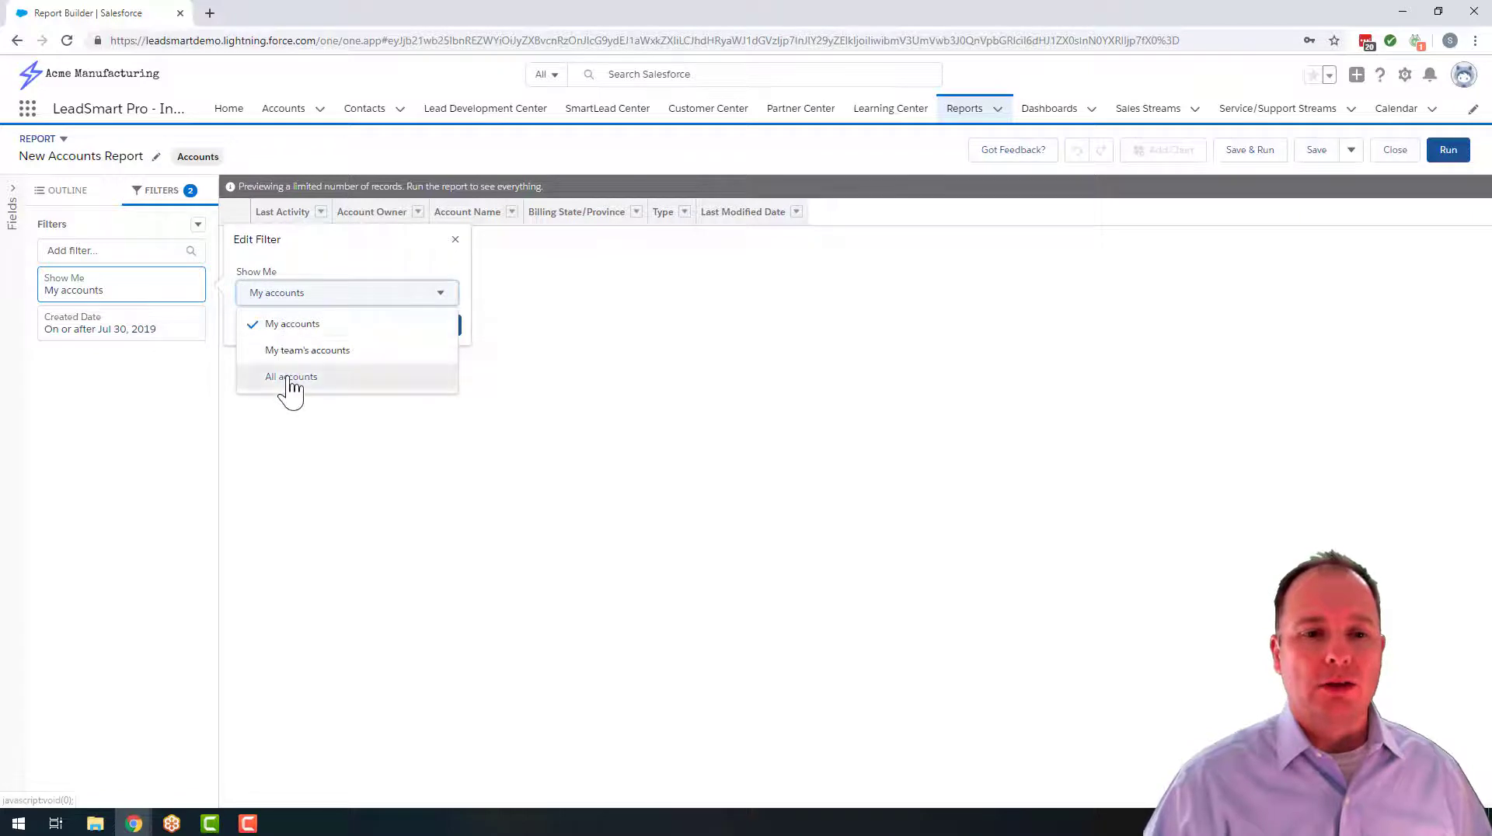
click(290, 376)
click(440, 330)
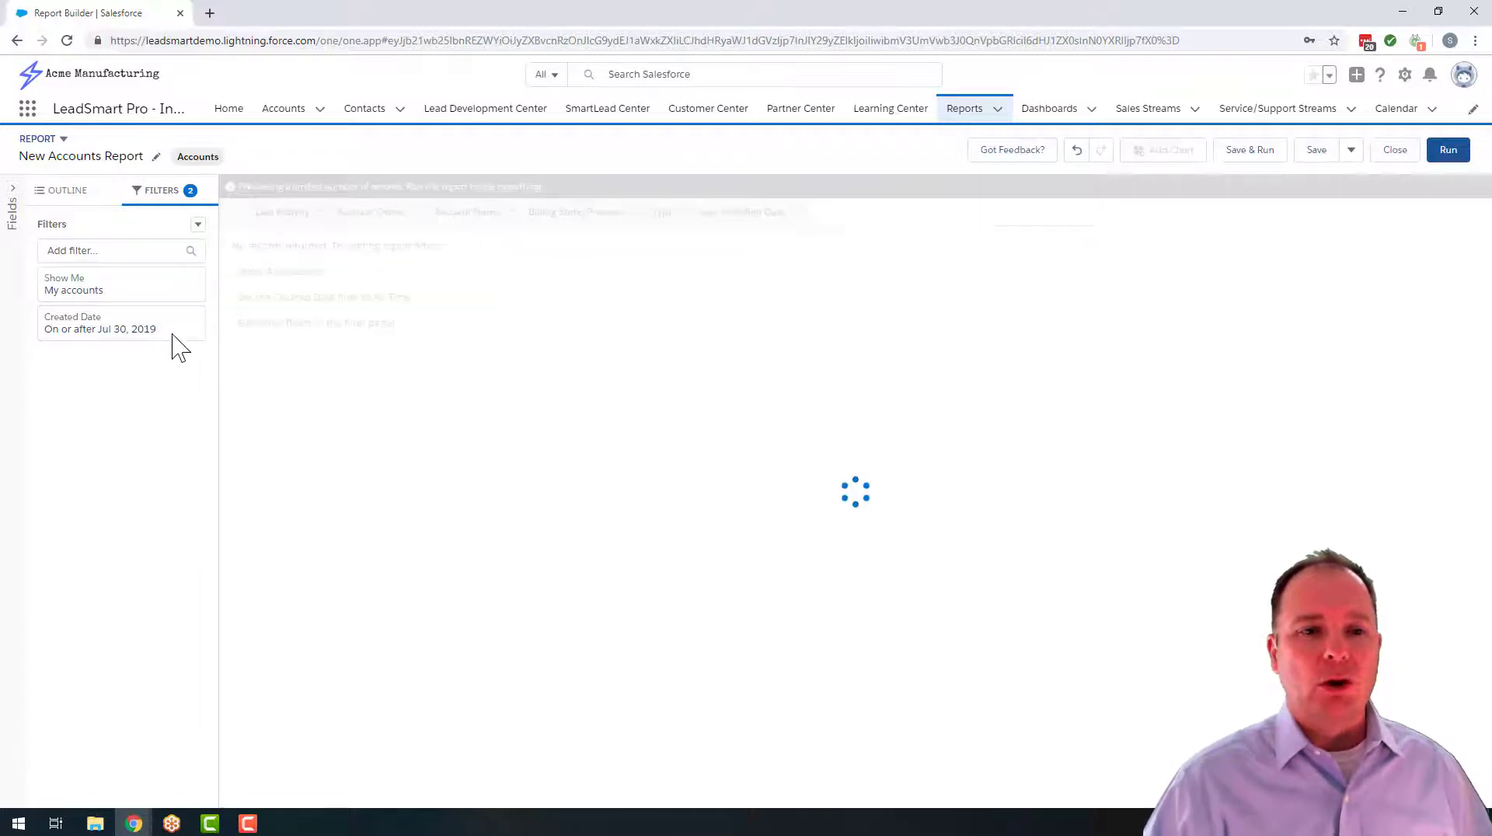
Set the Created Date filter's range to All Time and apply it
click(109, 328)
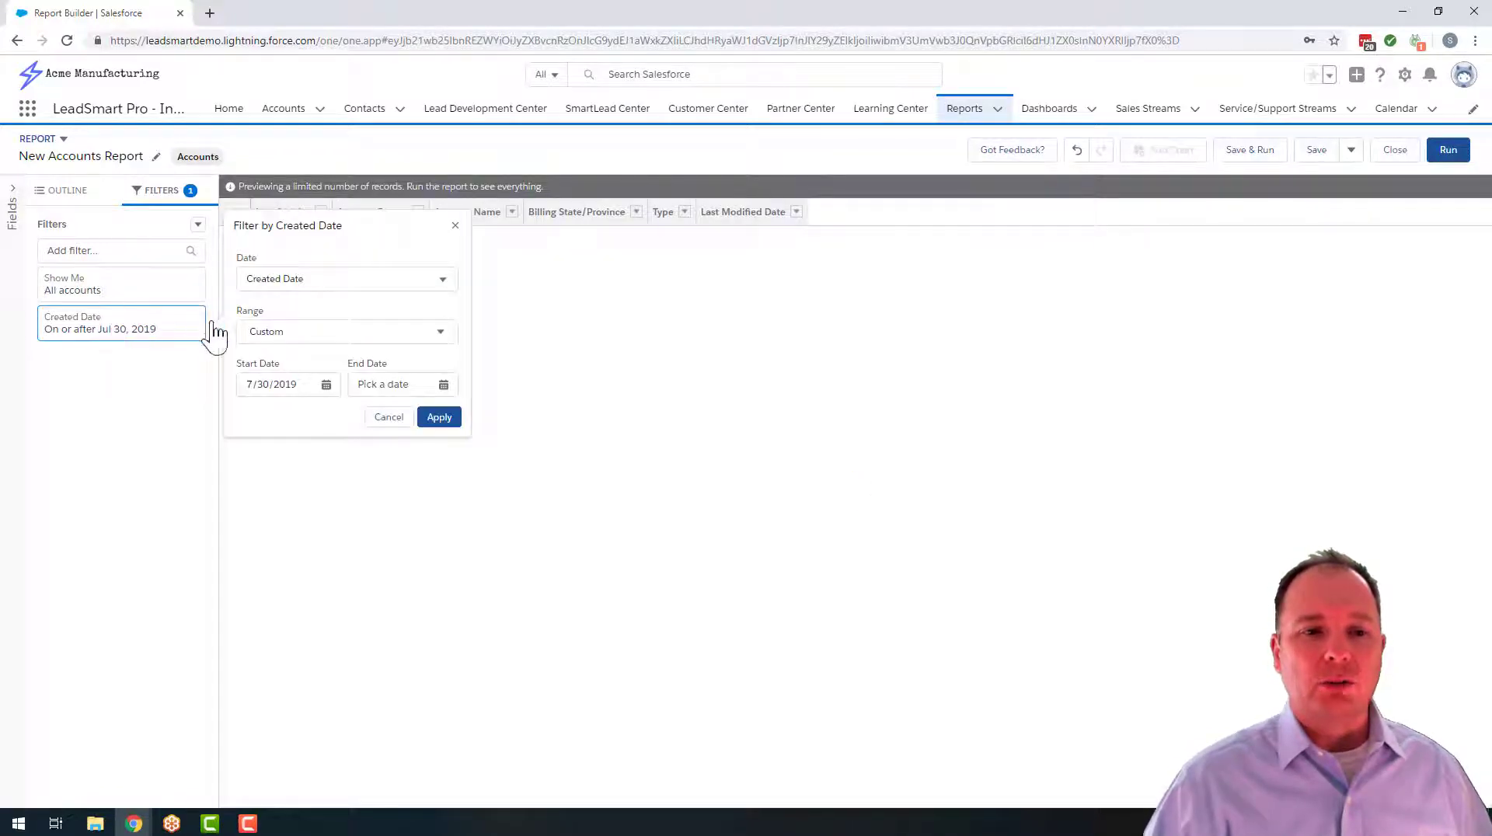
click(290, 279)
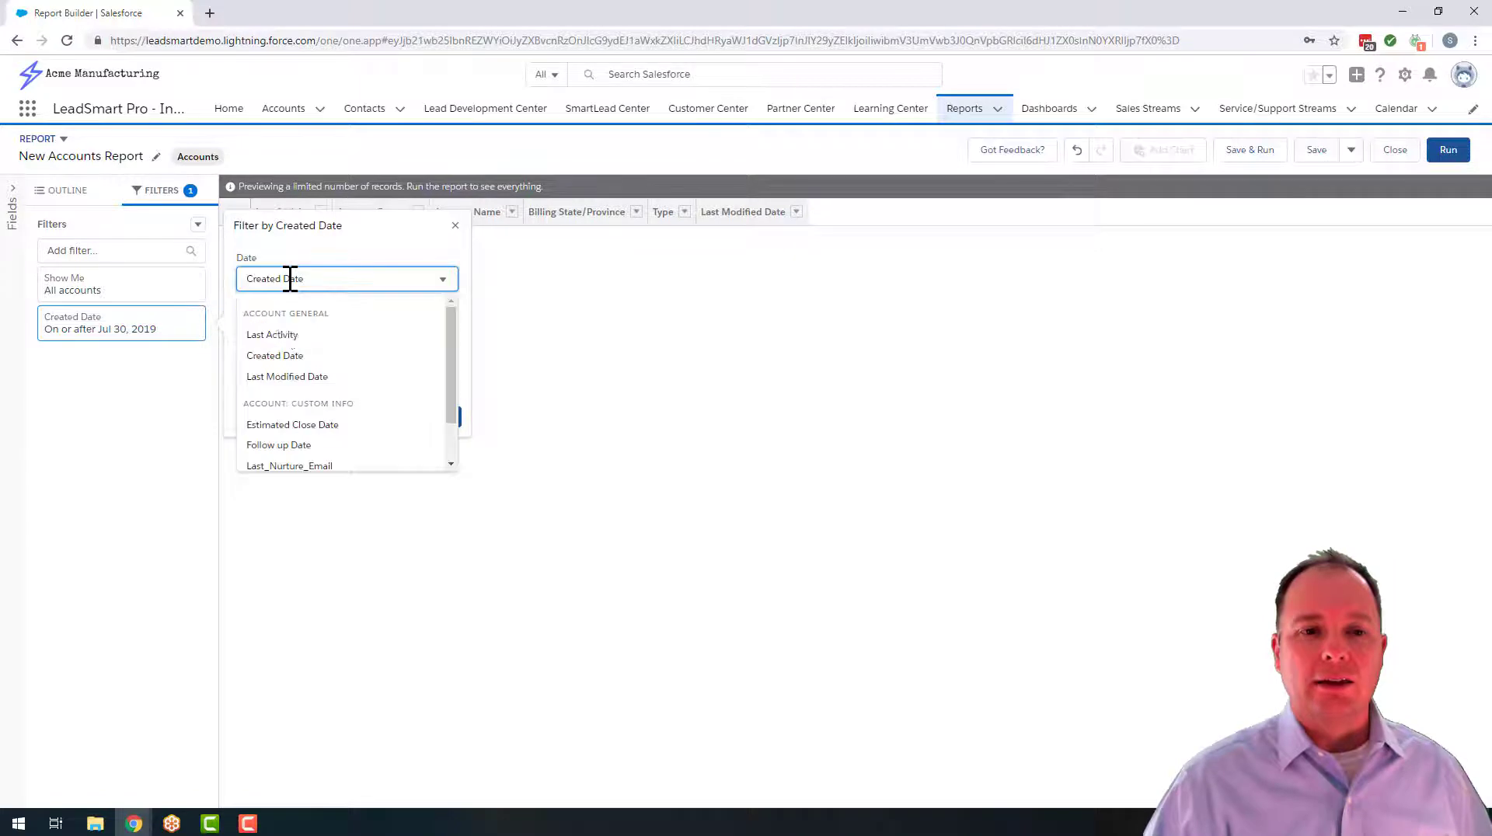
click(346, 272)
click(305, 334)
click(284, 366)
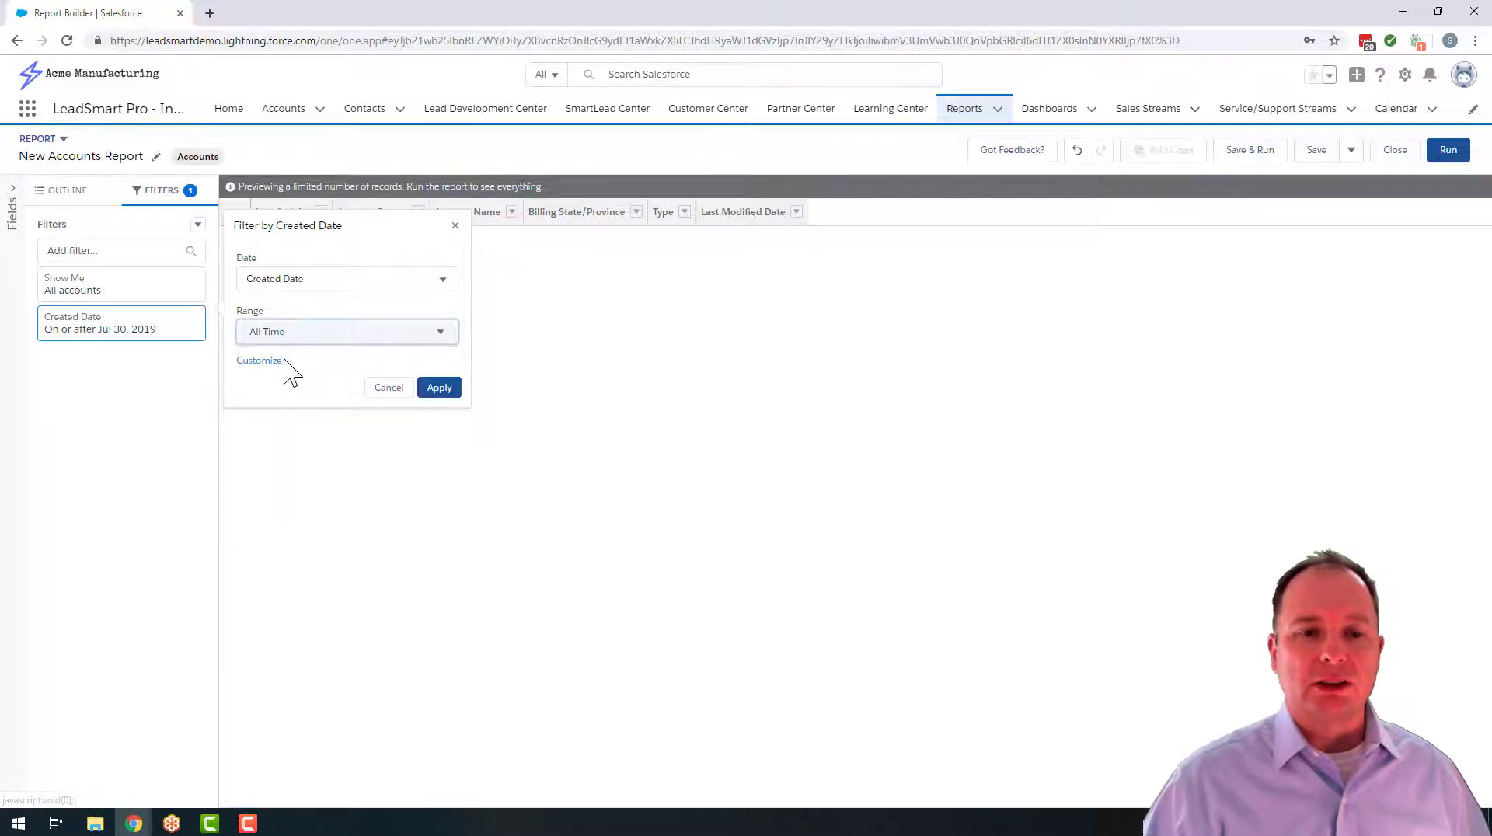
click(440, 389)
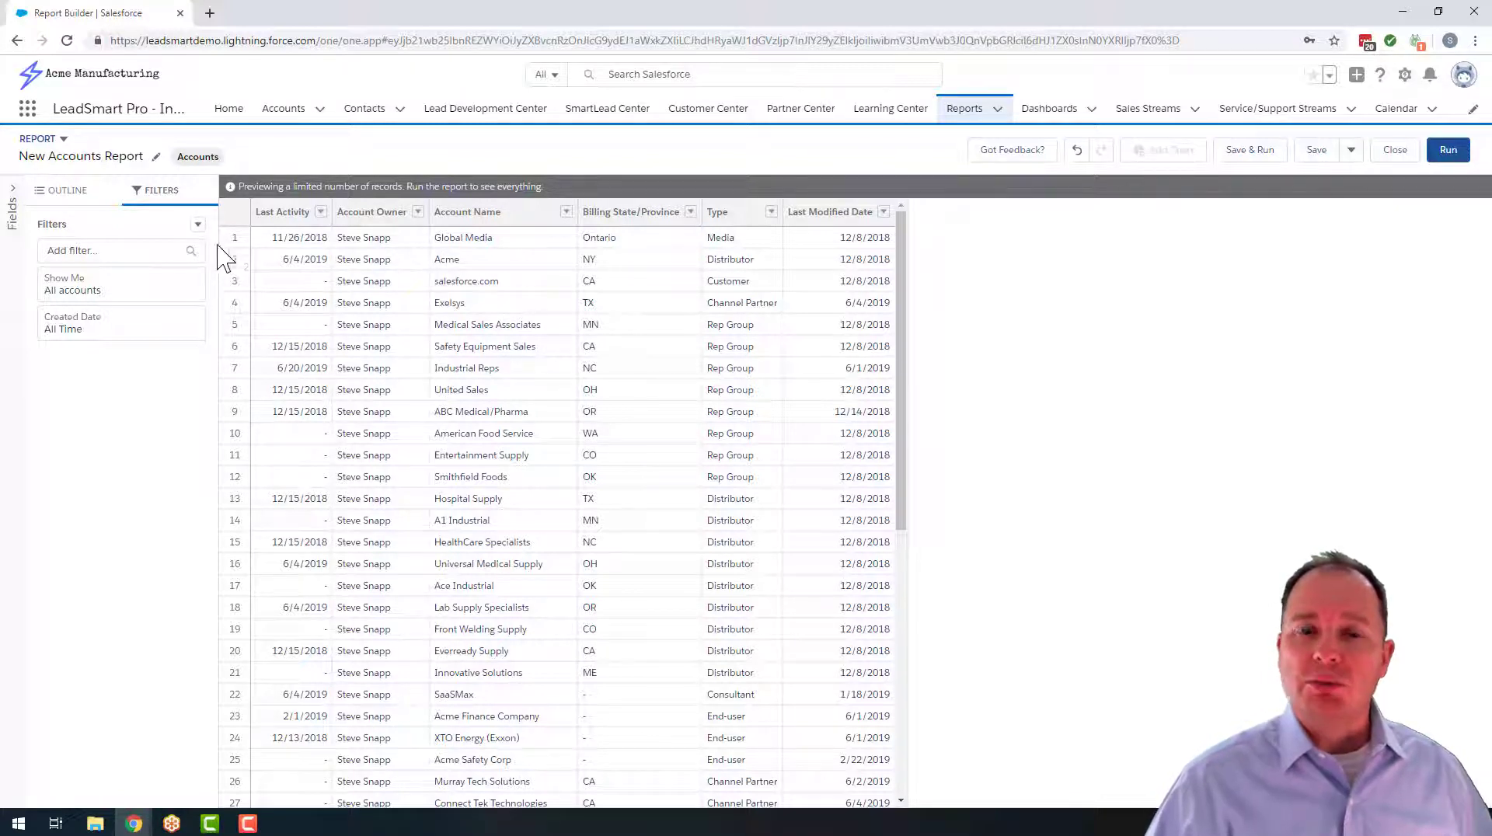
Find the Billing City field by searching for "billing", add it as a column, and place it between Billing State/Province and Type
click(15, 194)
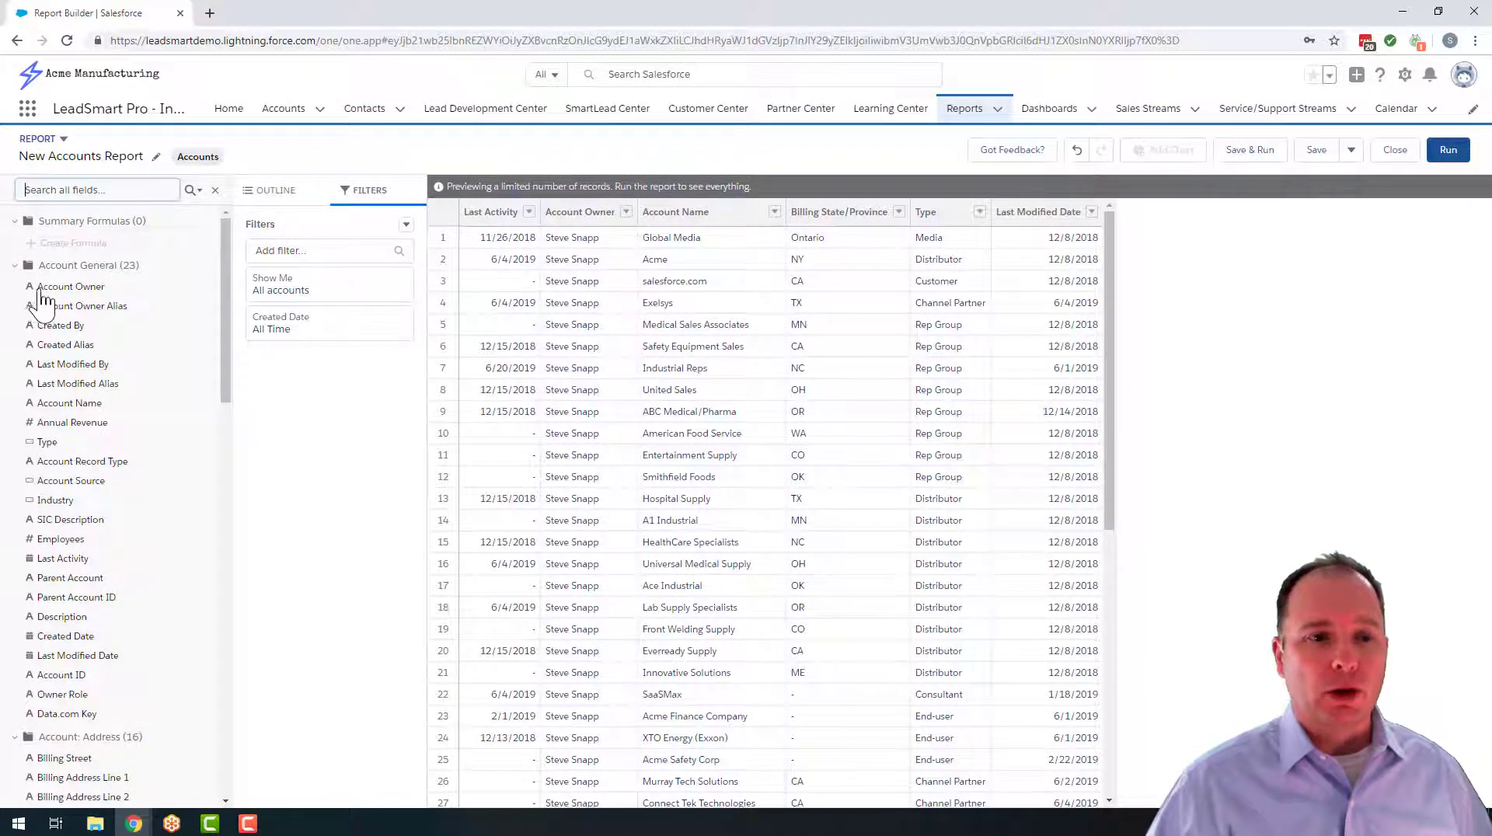
click(48, 190)
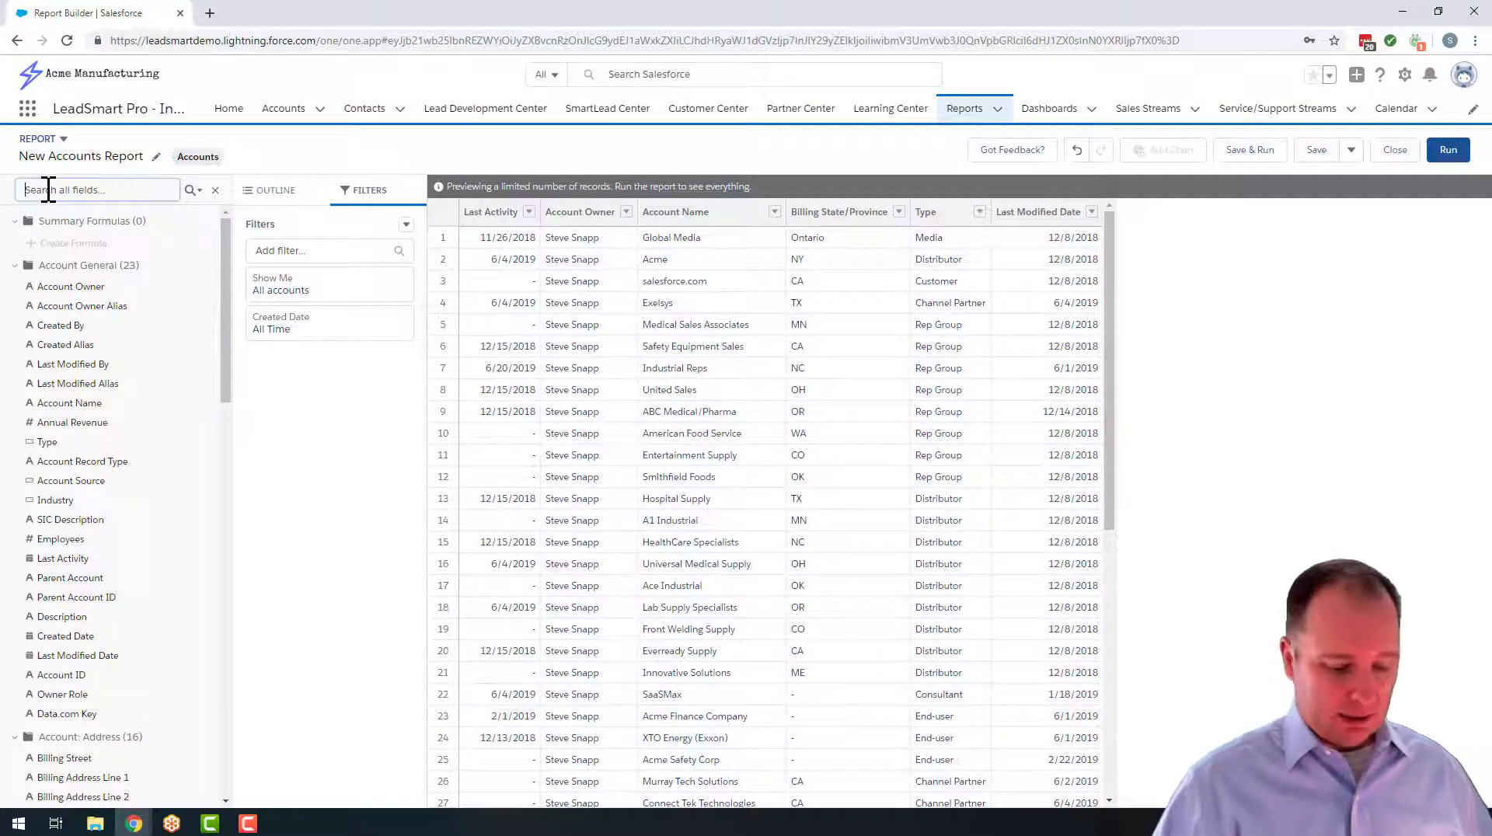
text(billing)
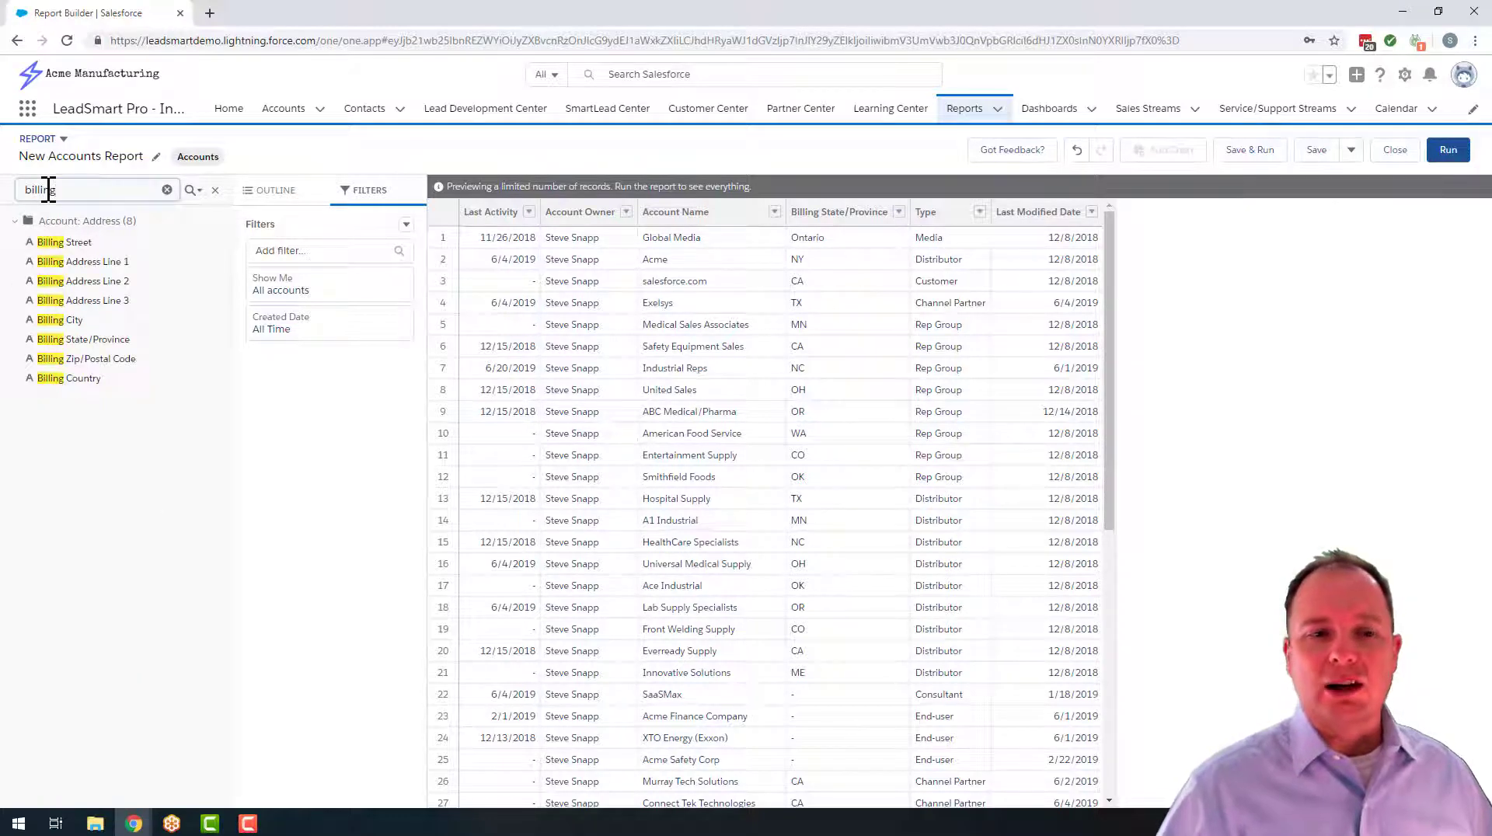
click(58, 320)
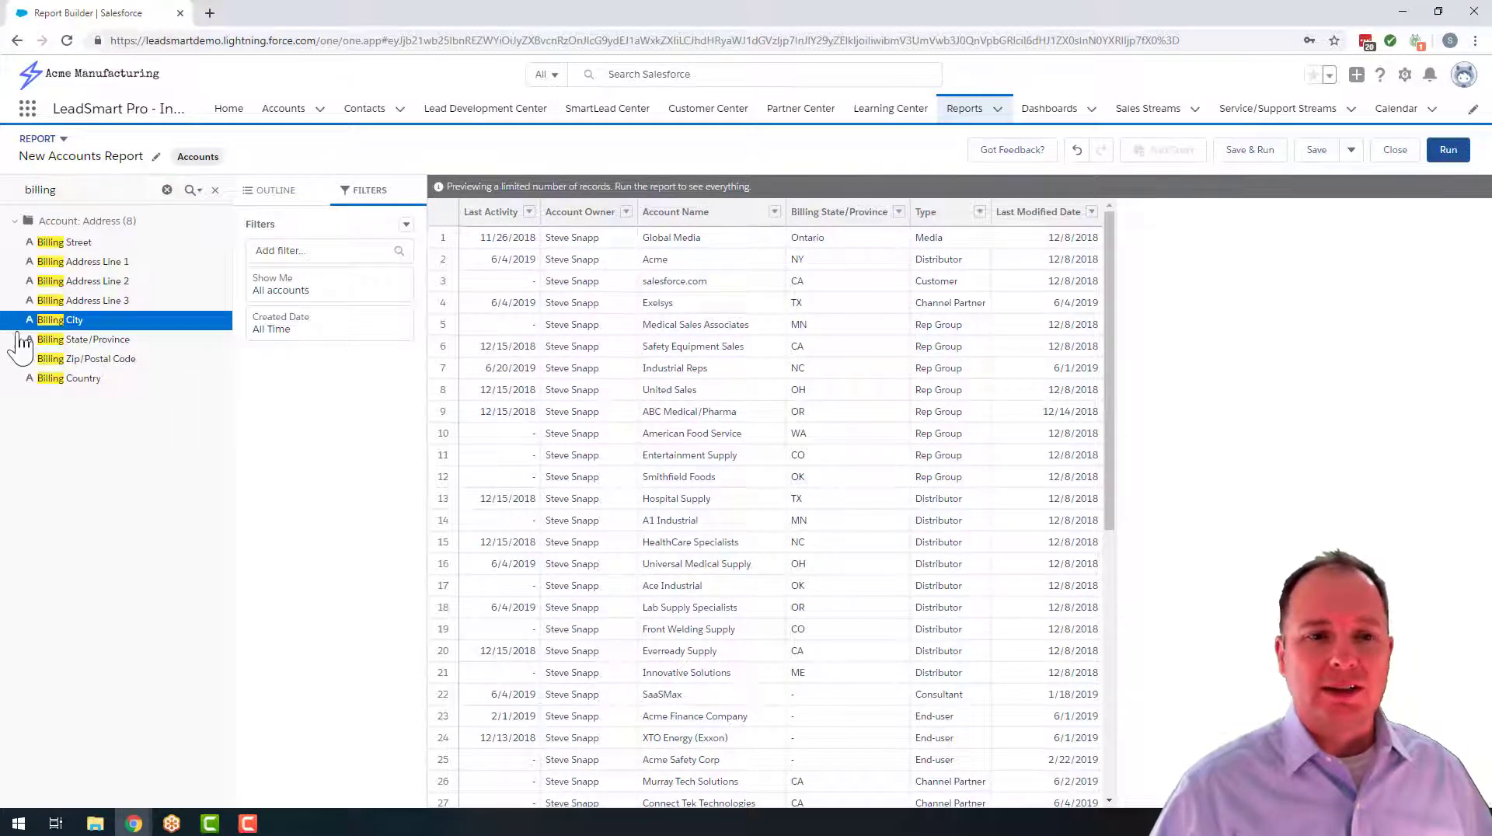
double_click(67, 322)
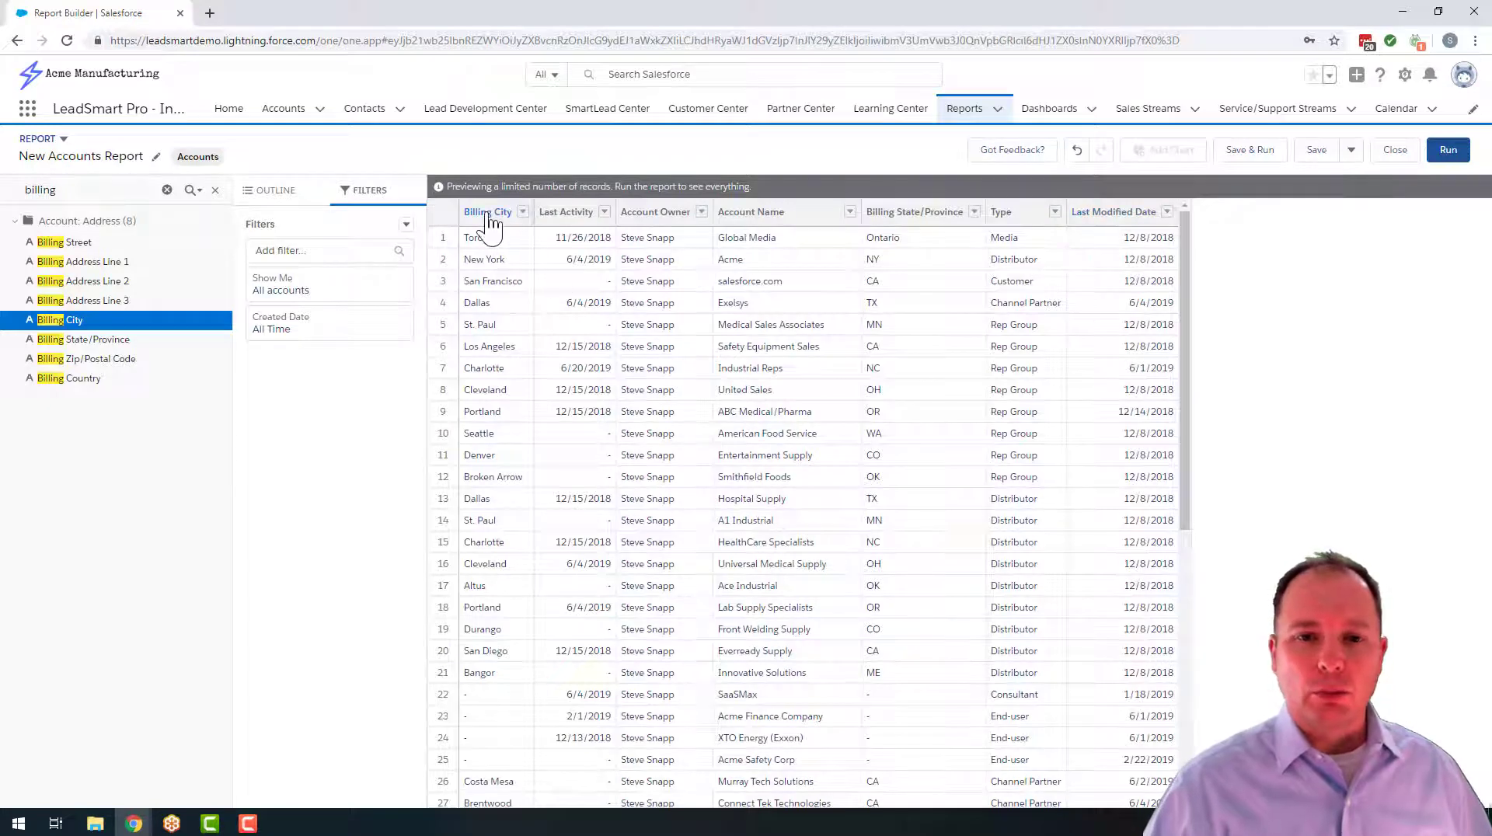
drag(478, 213, 985, 219)
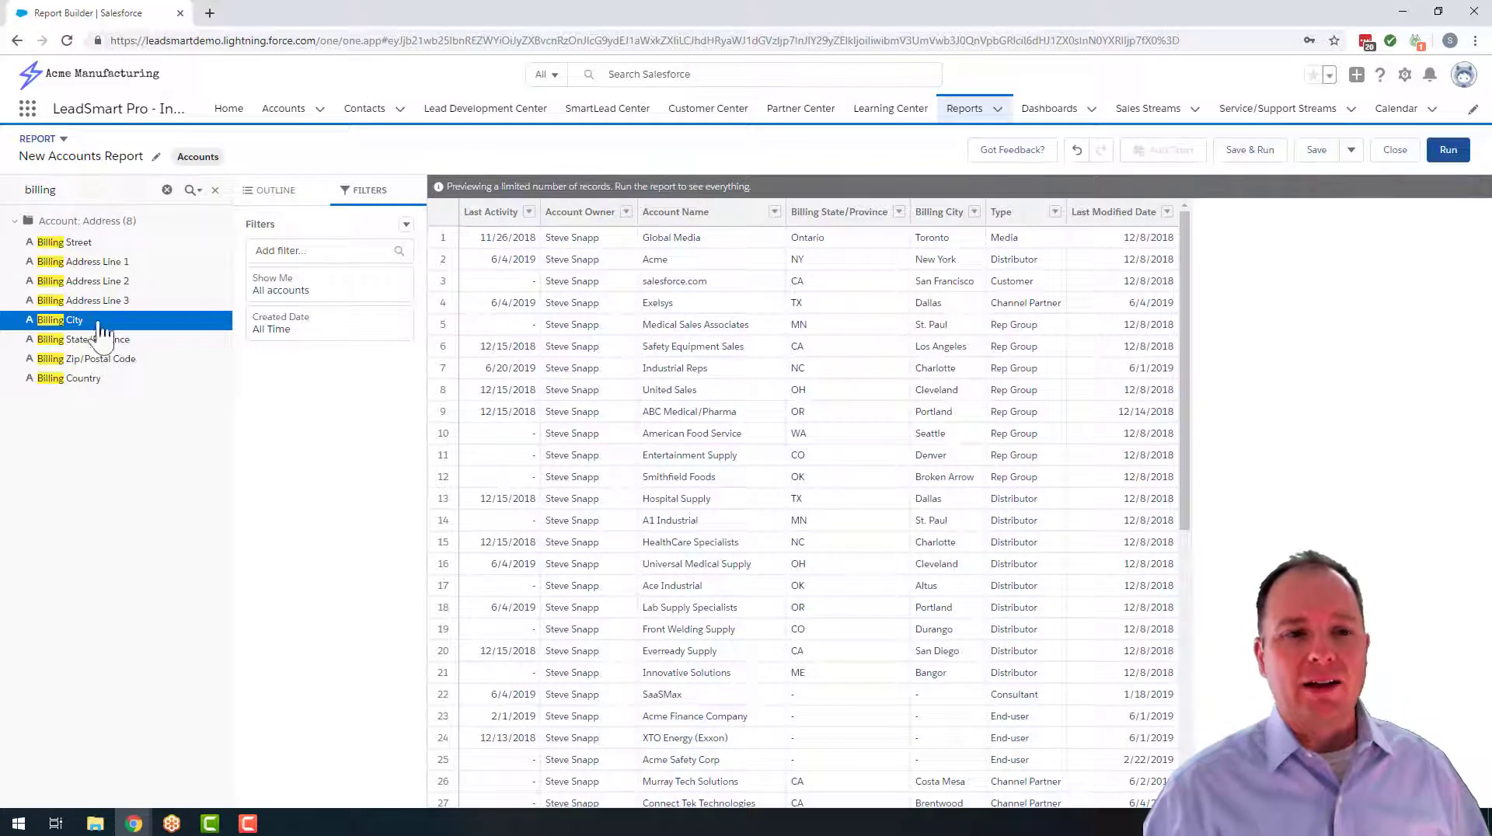
Clear the "billing" field search and hide the list of available fields
click(97, 191)
key(BackSpace)
key(BackSpace)
key(BackSpace)
key(BackSpace)
key(BackSpace)
key(BackSpace)
key(BackSpace)
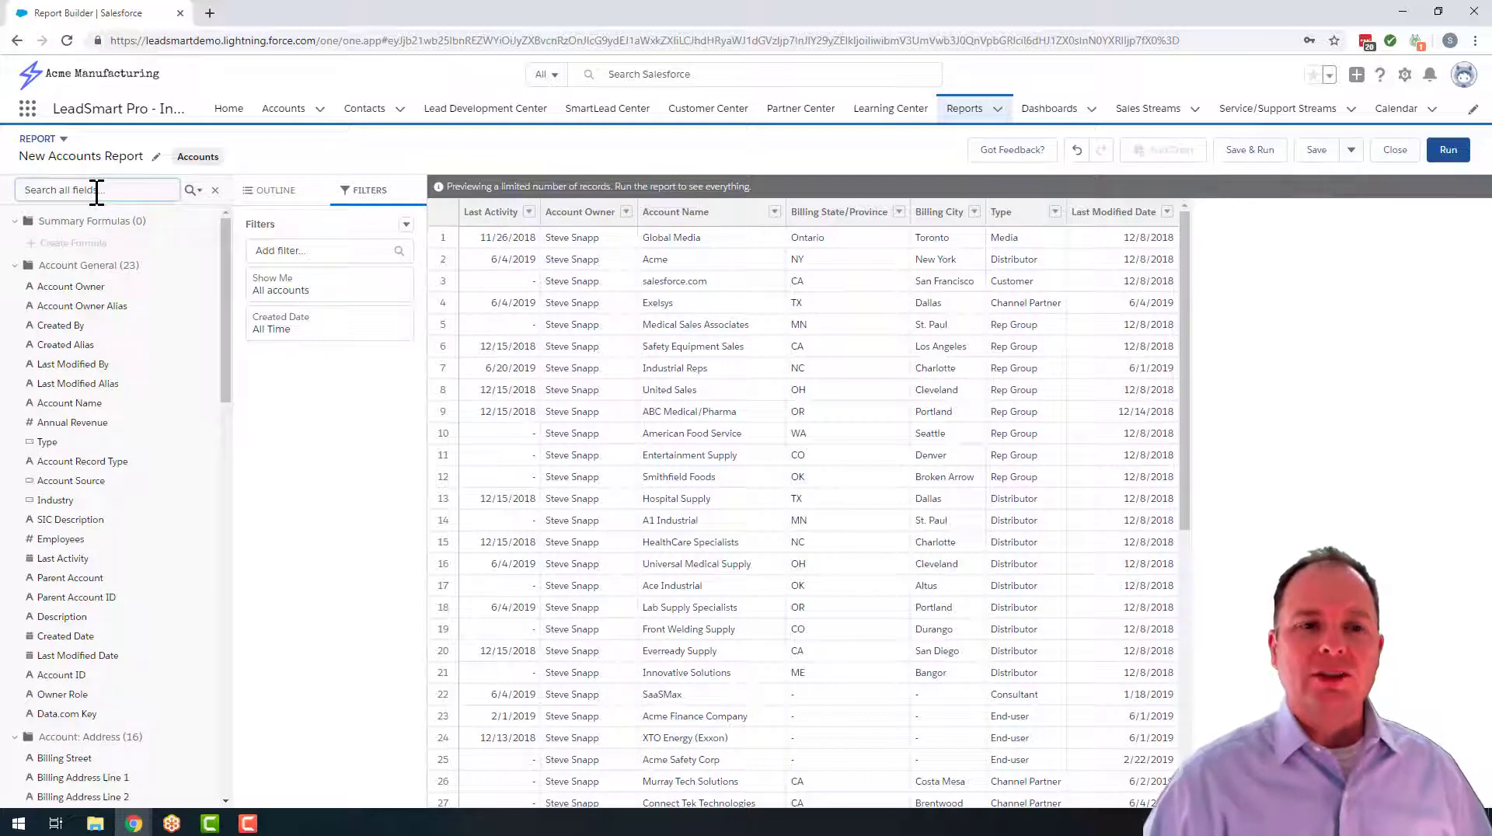
click(211, 190)
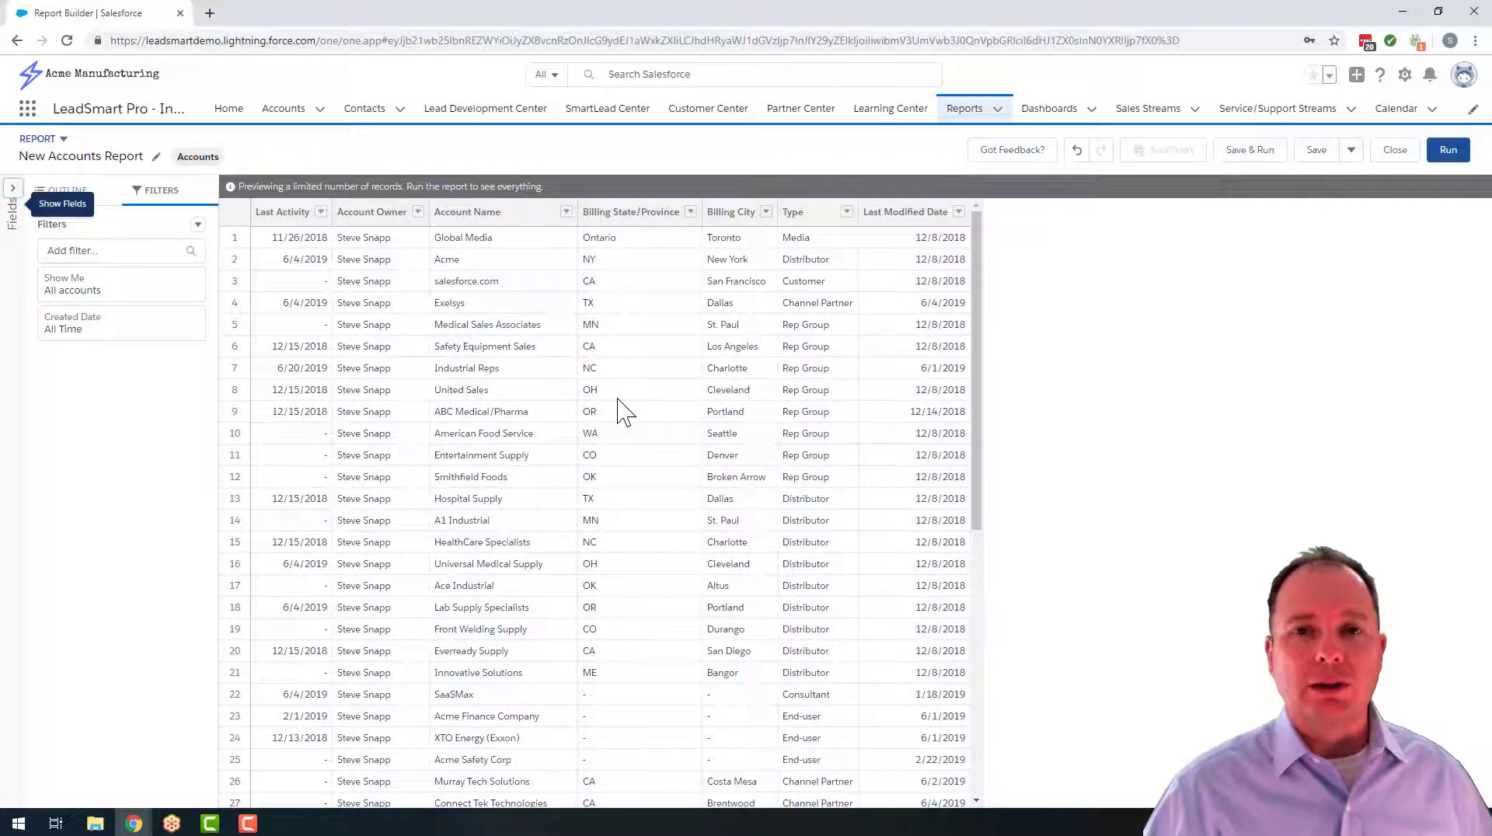
Group the report rows by Lead Source
click(62, 193)
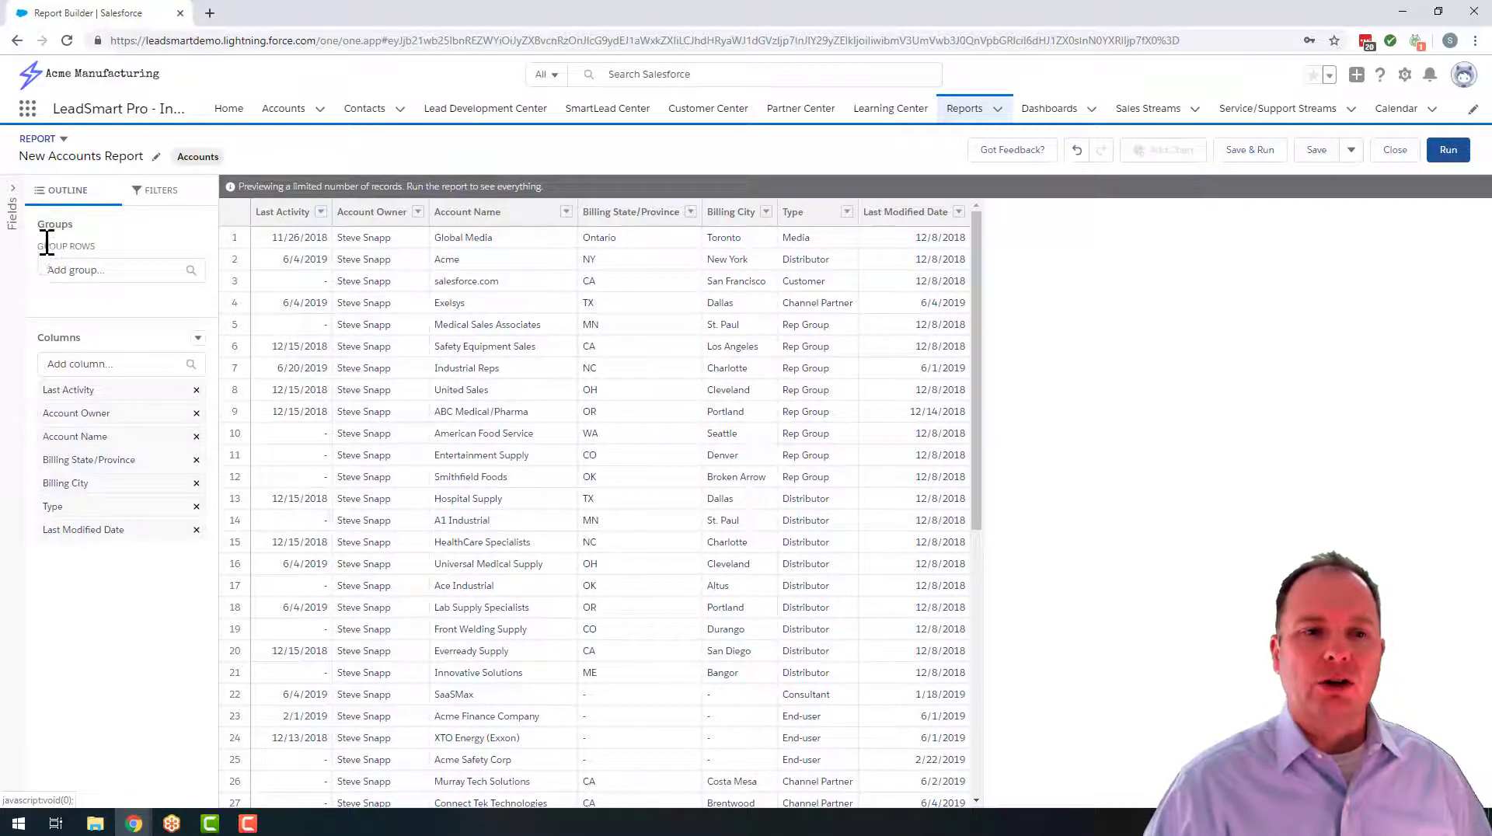
click(76, 271)
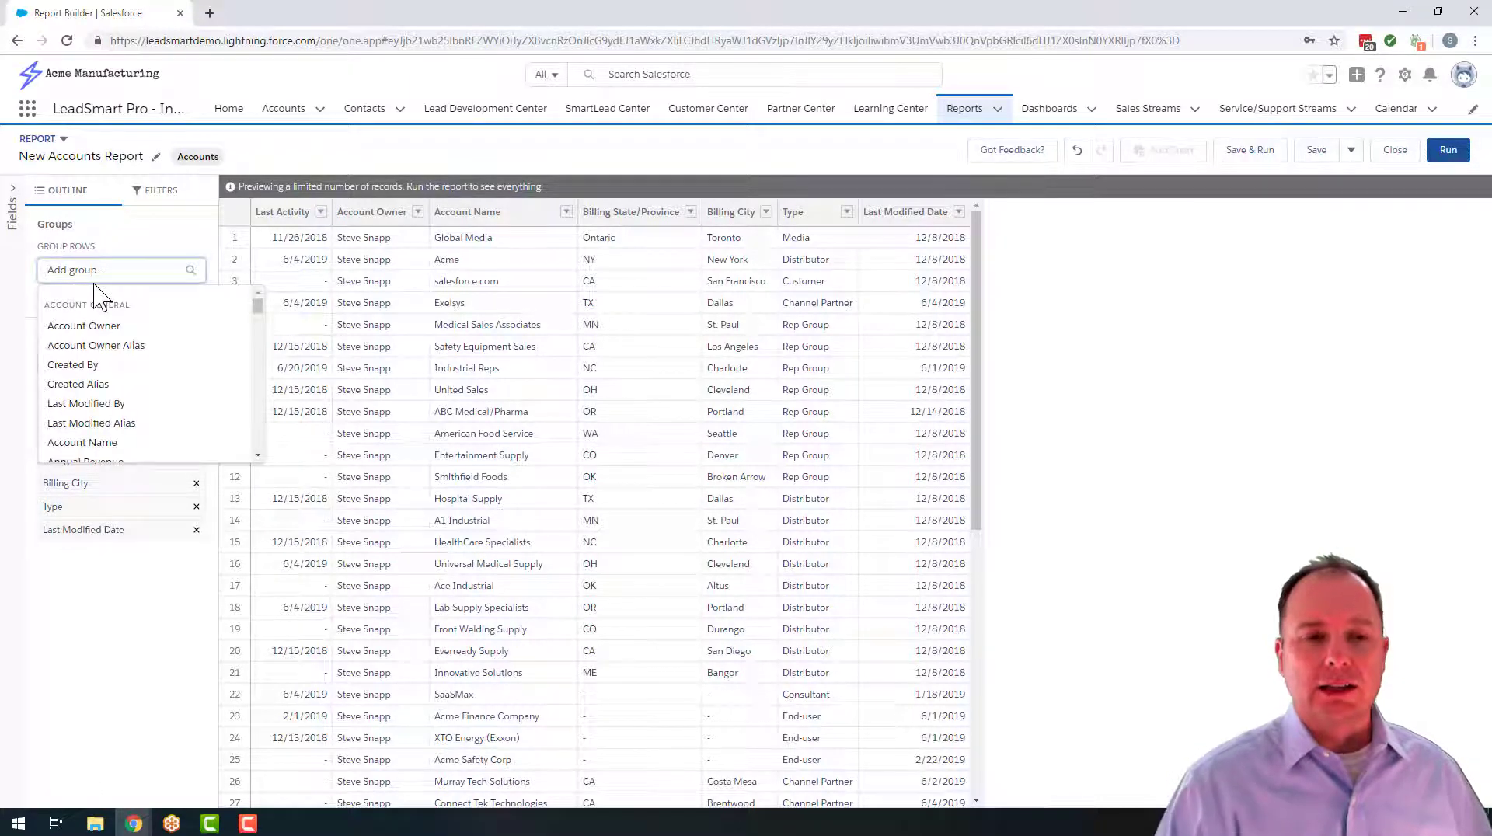
text(lead source)
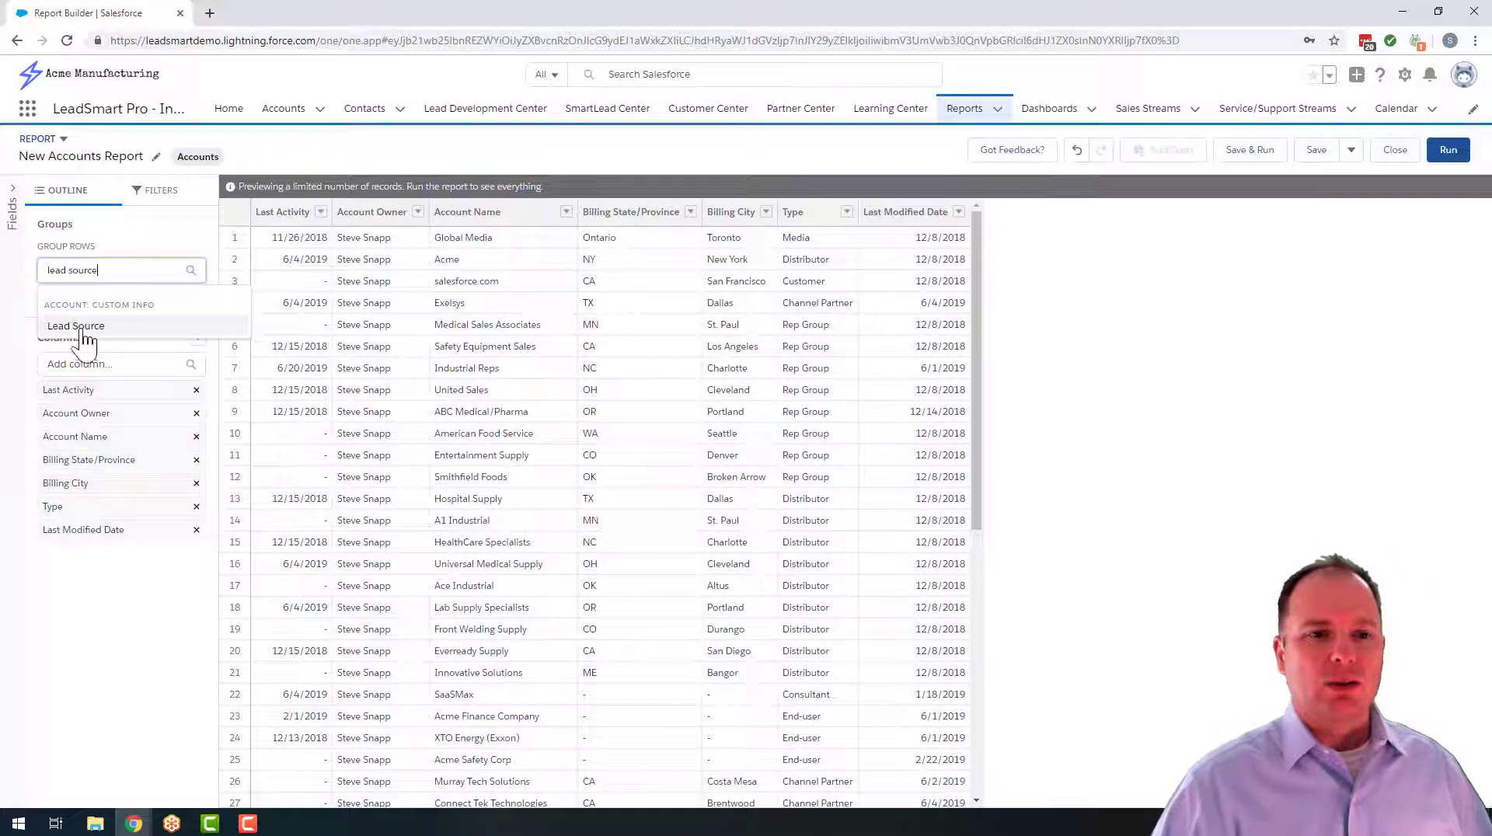
click(84, 332)
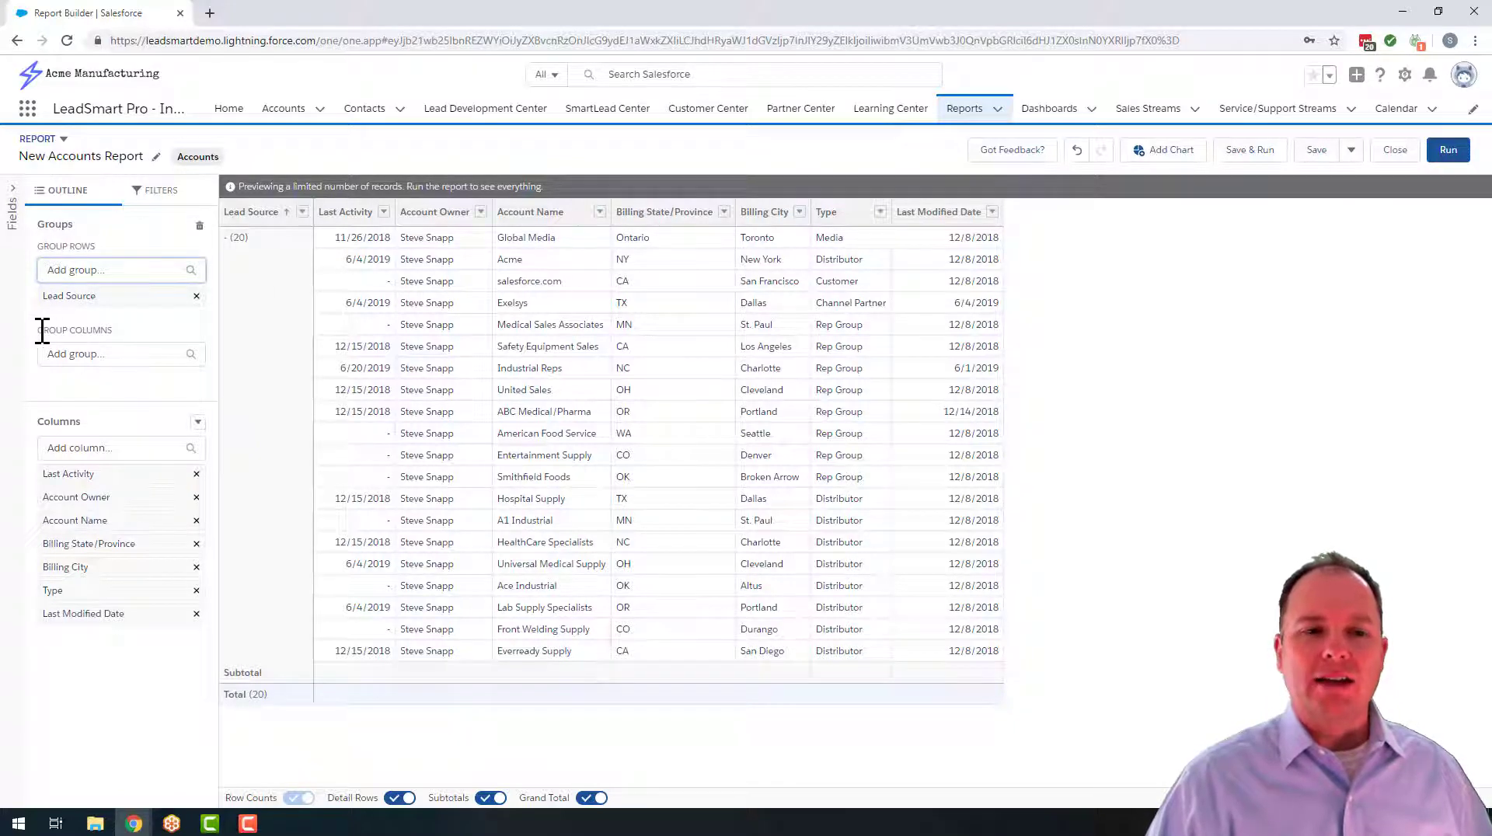
Try grouping the report columns by Billing State/Province and remove that column grouping again
drag(39, 330, 117, 336)
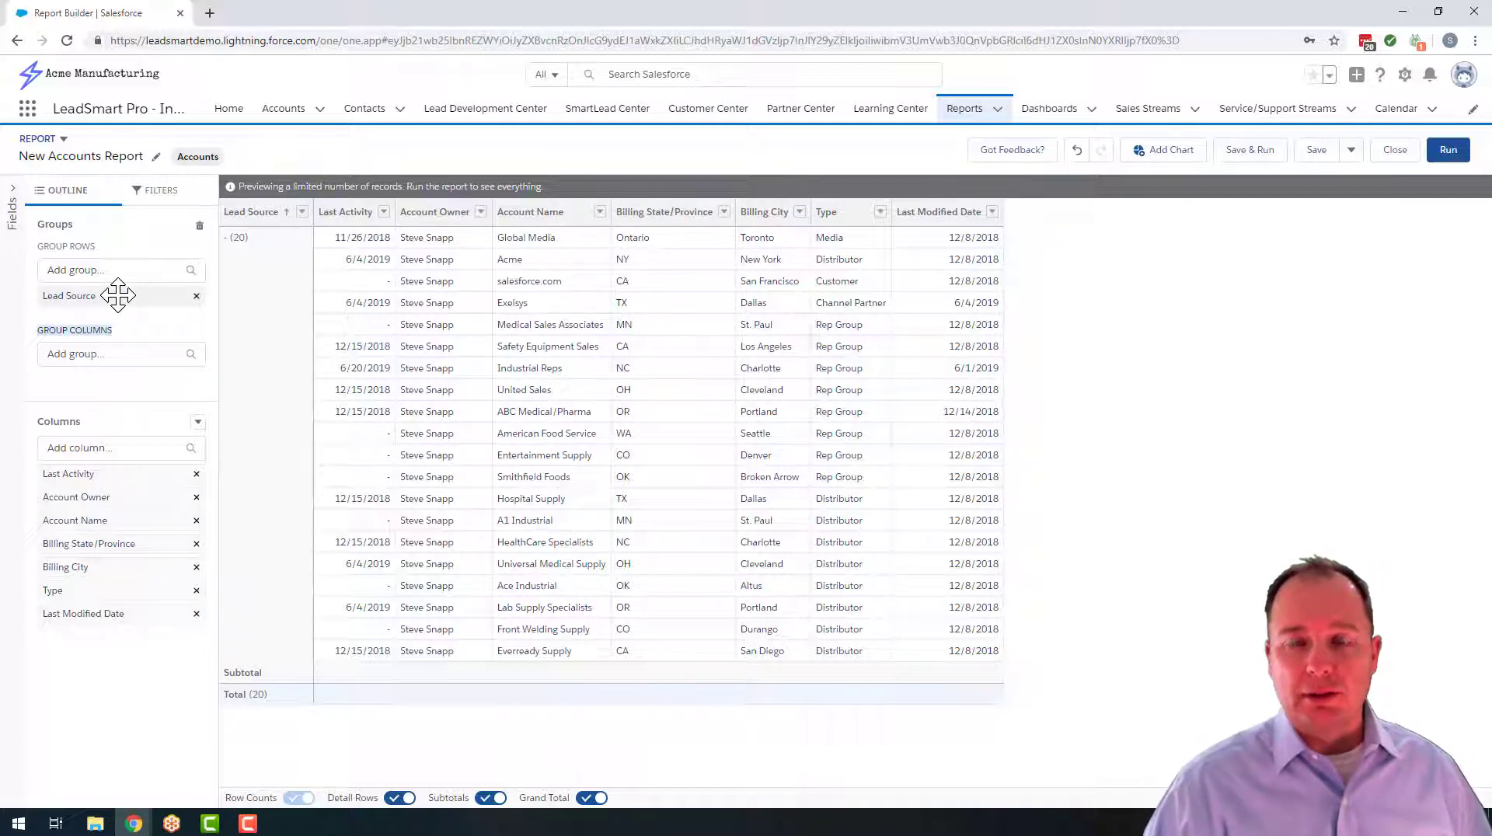
click(79, 358)
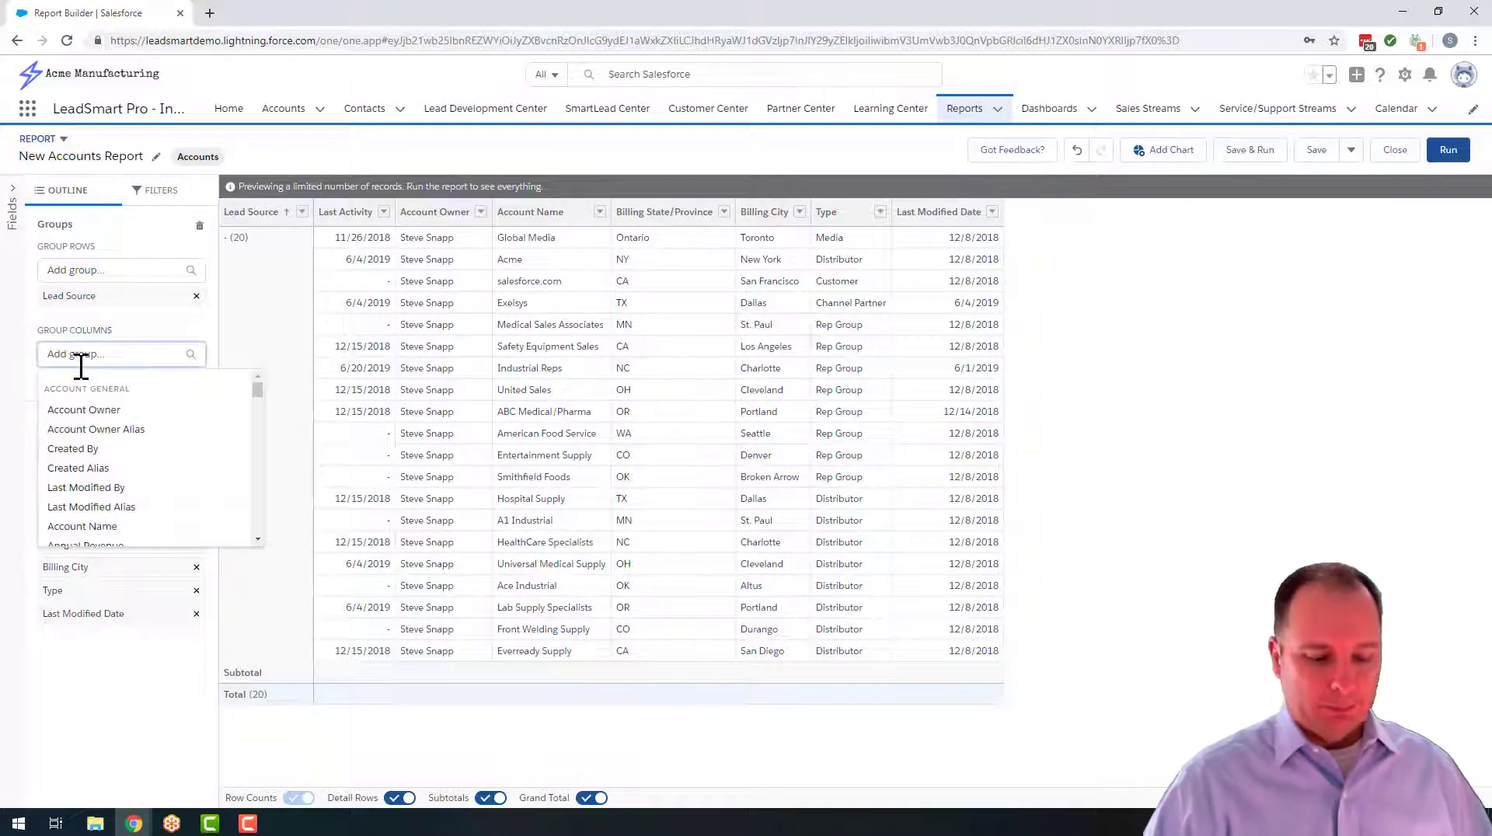
text(l)
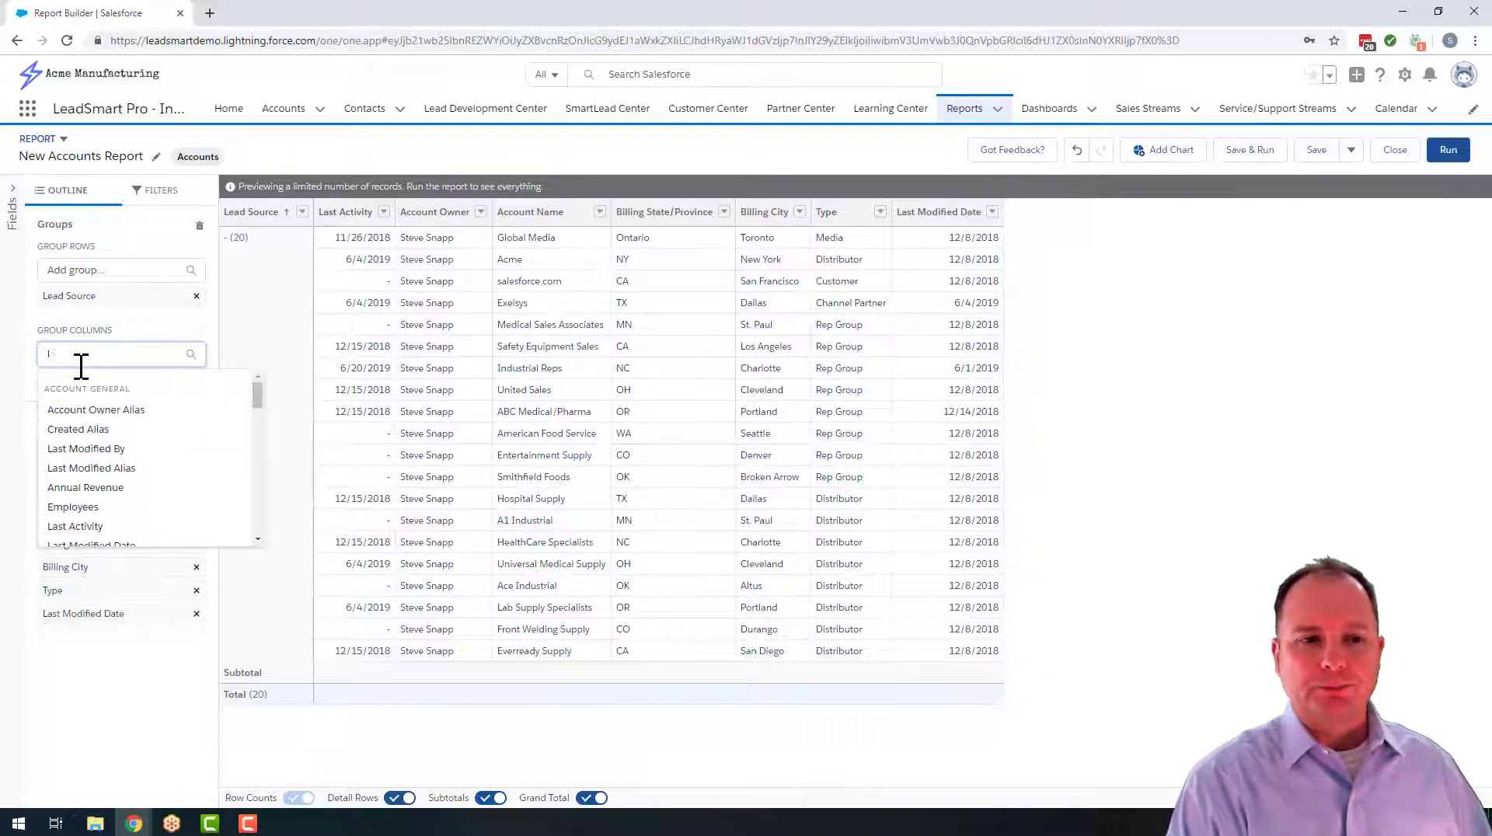
key(BackSpace)
text(bi)
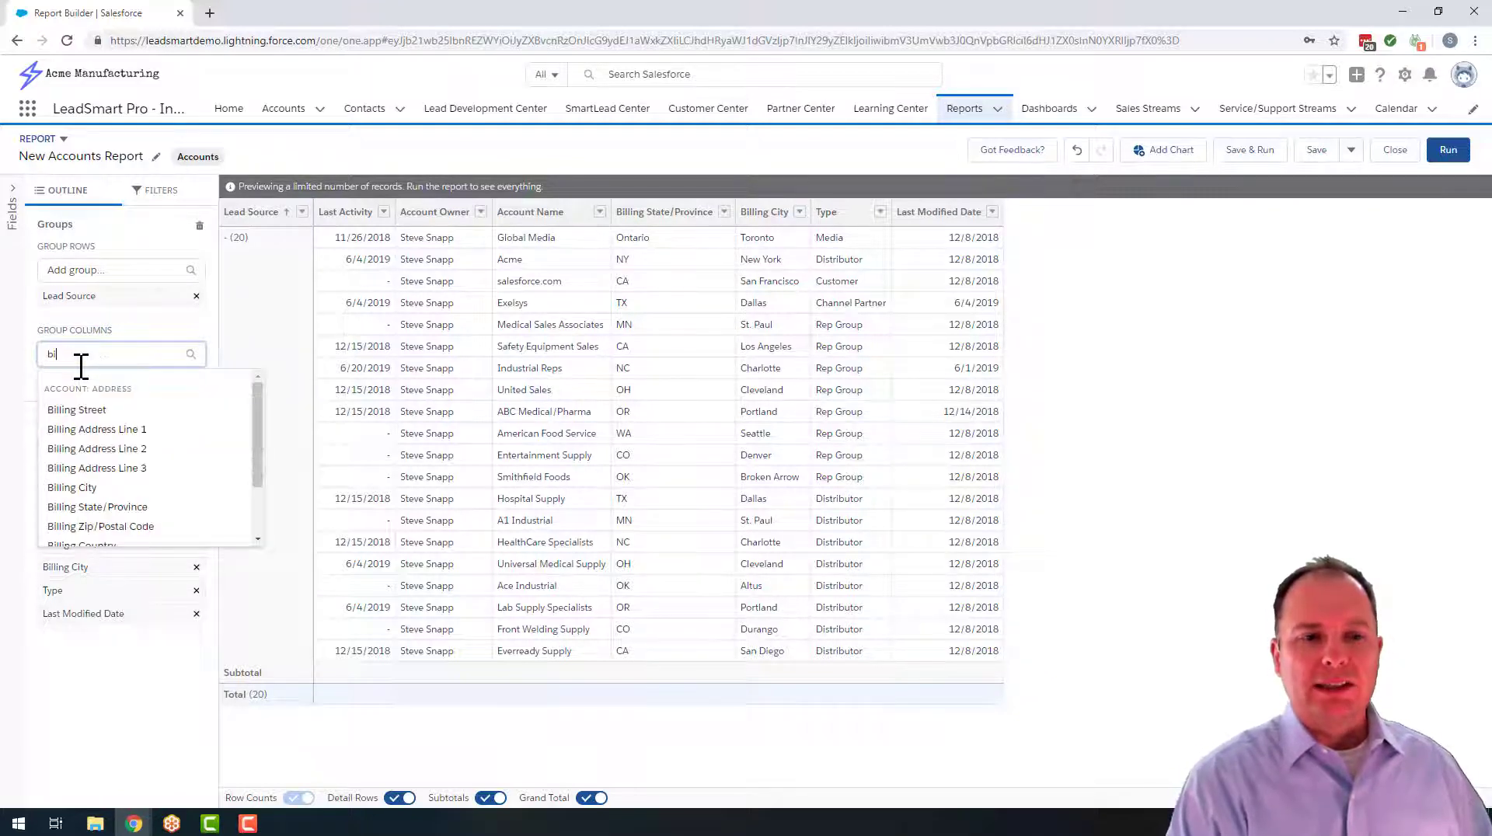
text(lling state)
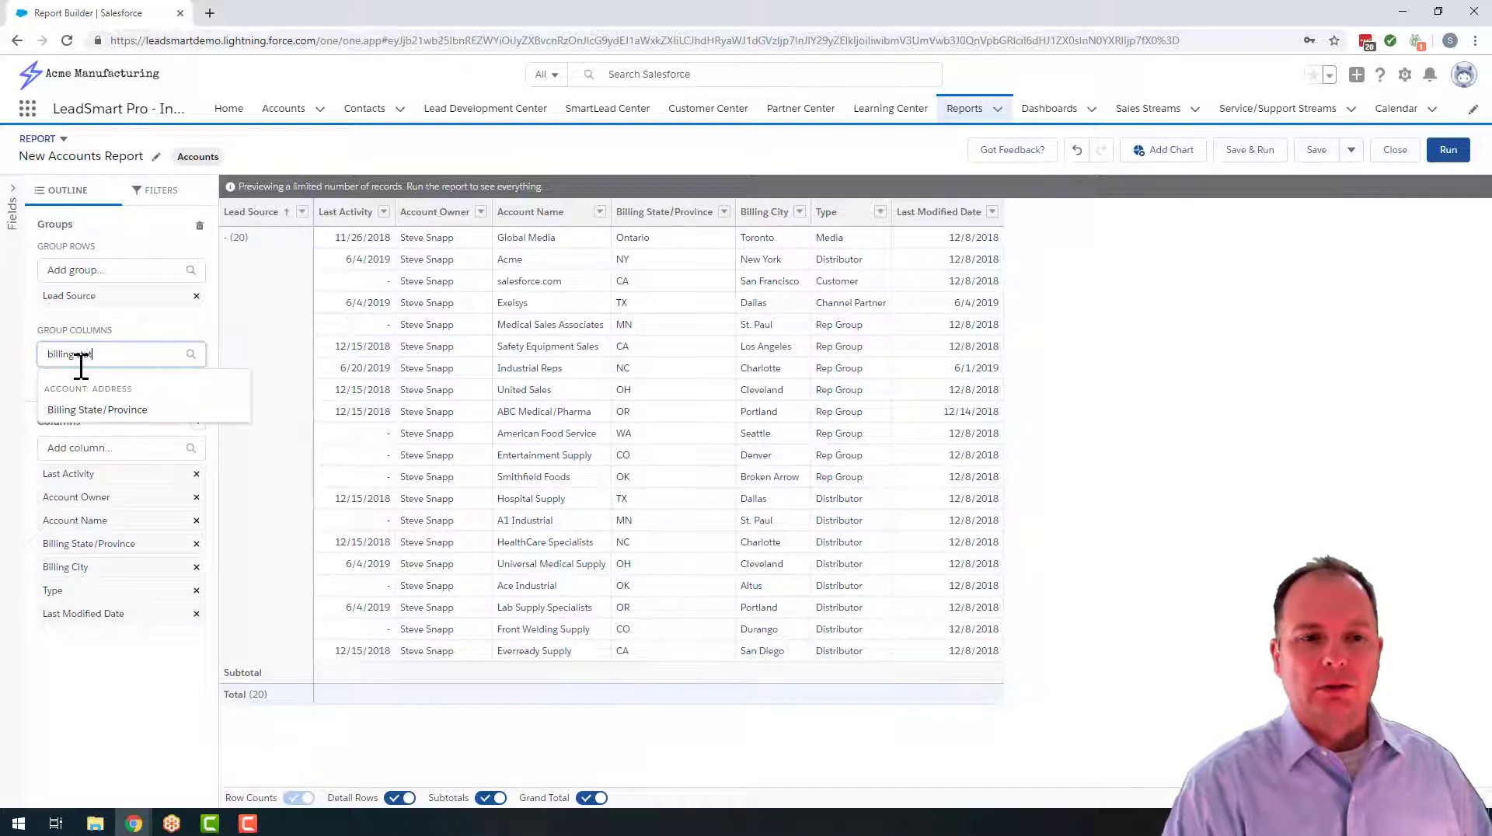
click(90, 412)
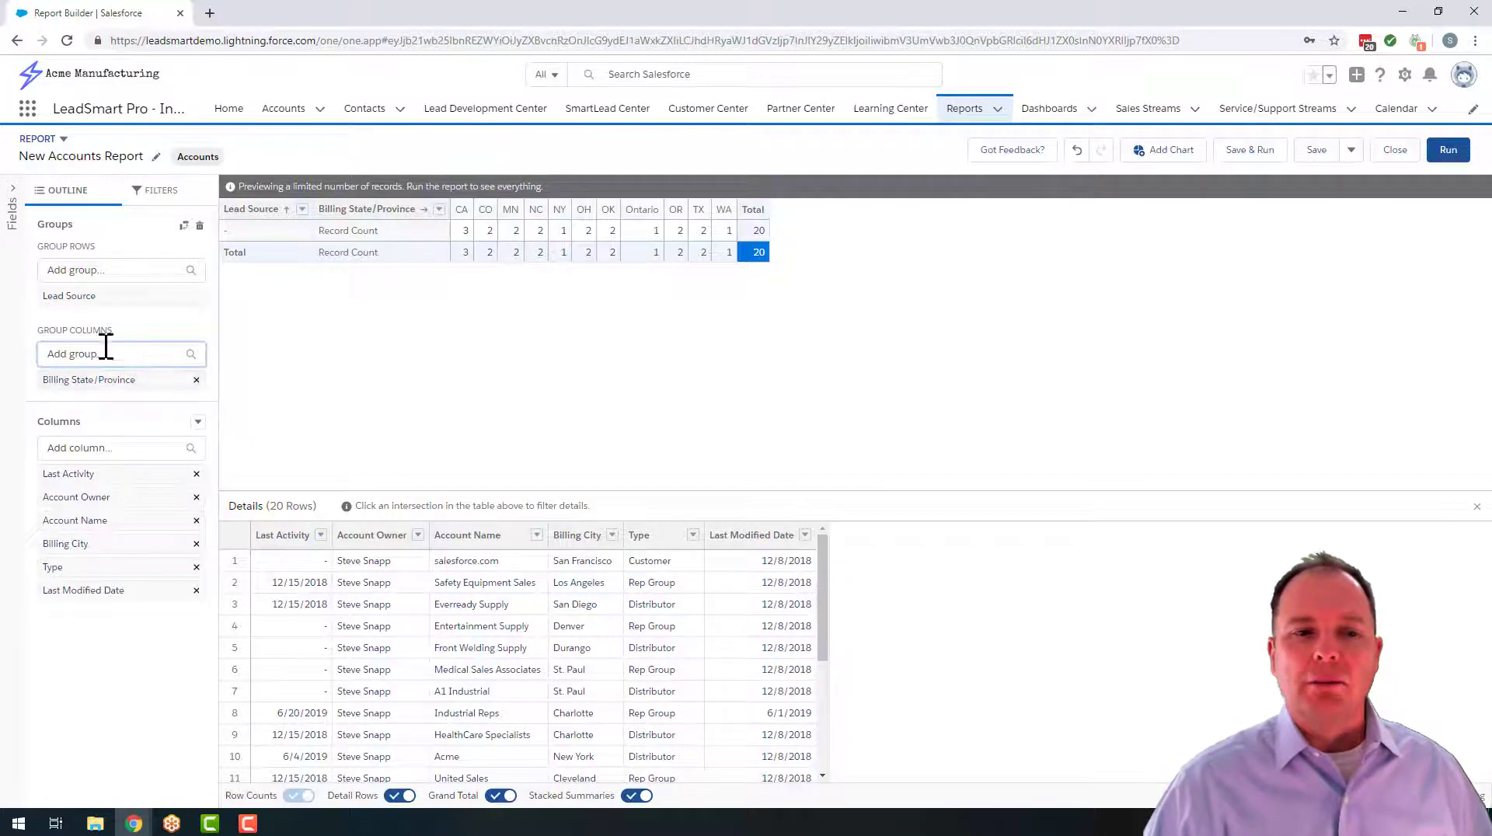
click(195, 379)
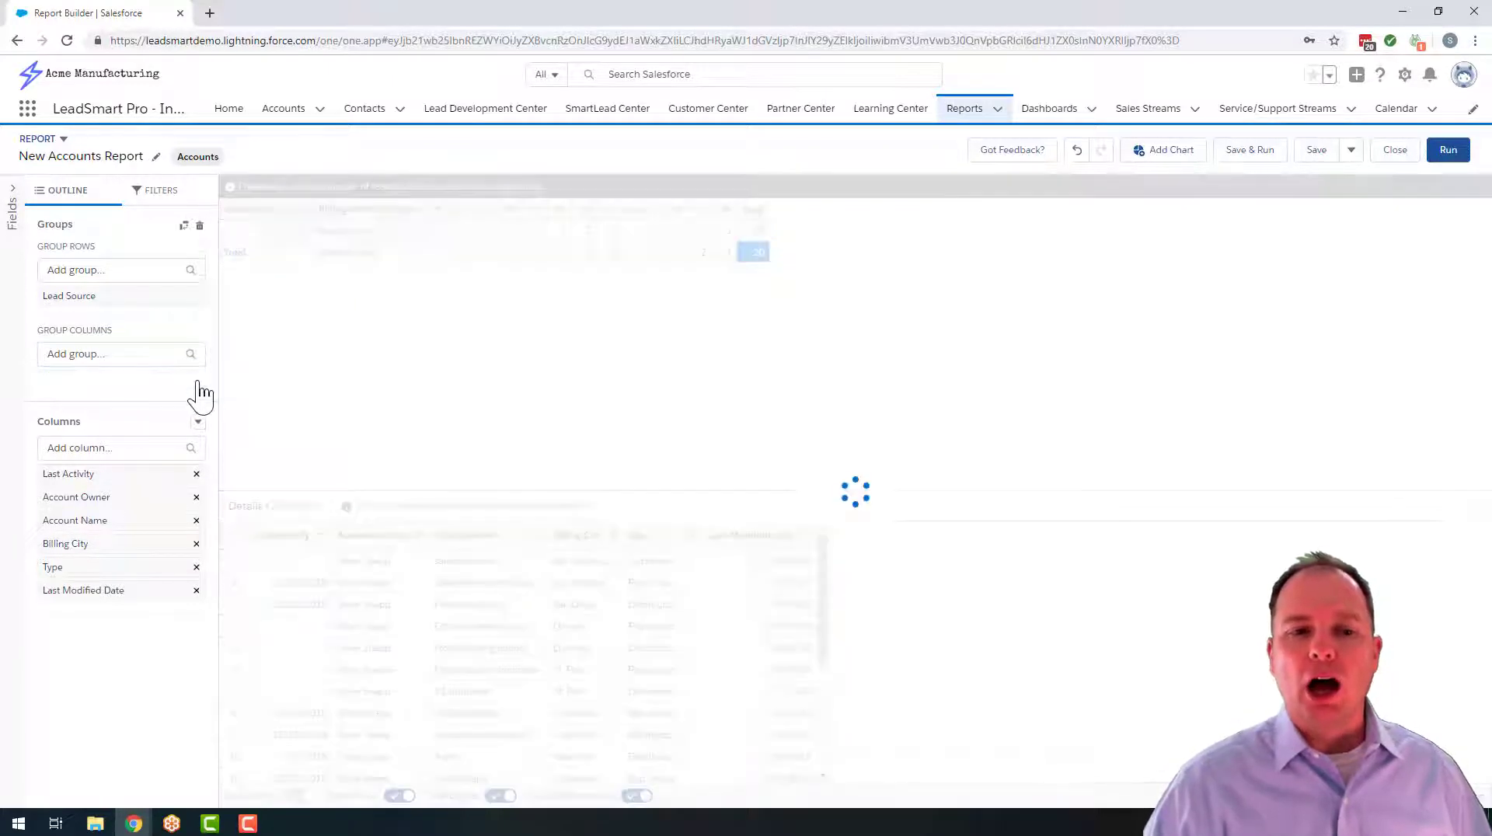
Add Billing State/Province as a second row group beneath Lead Source
click(99, 272)
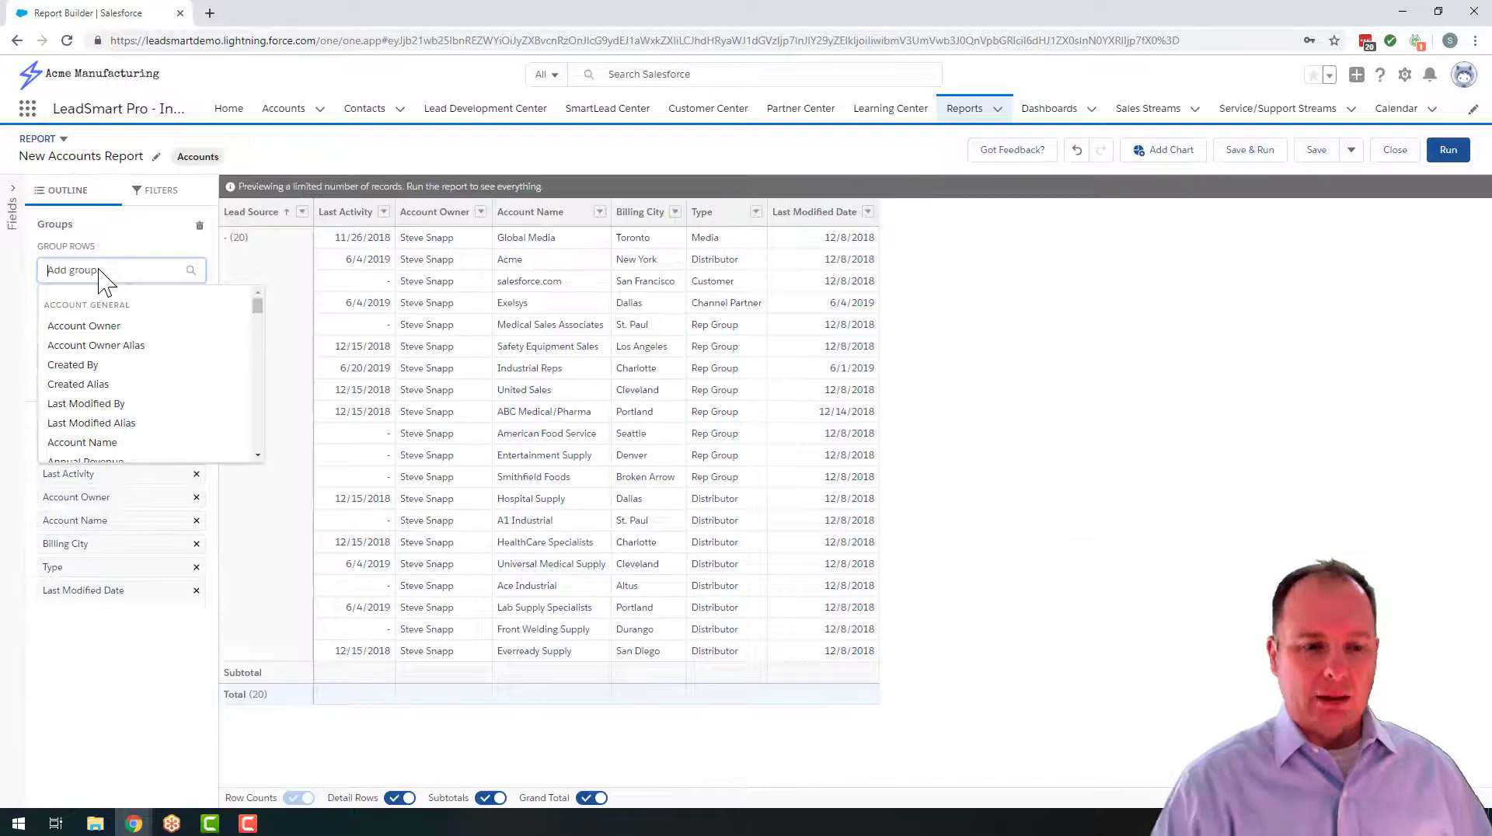
text(billing state)
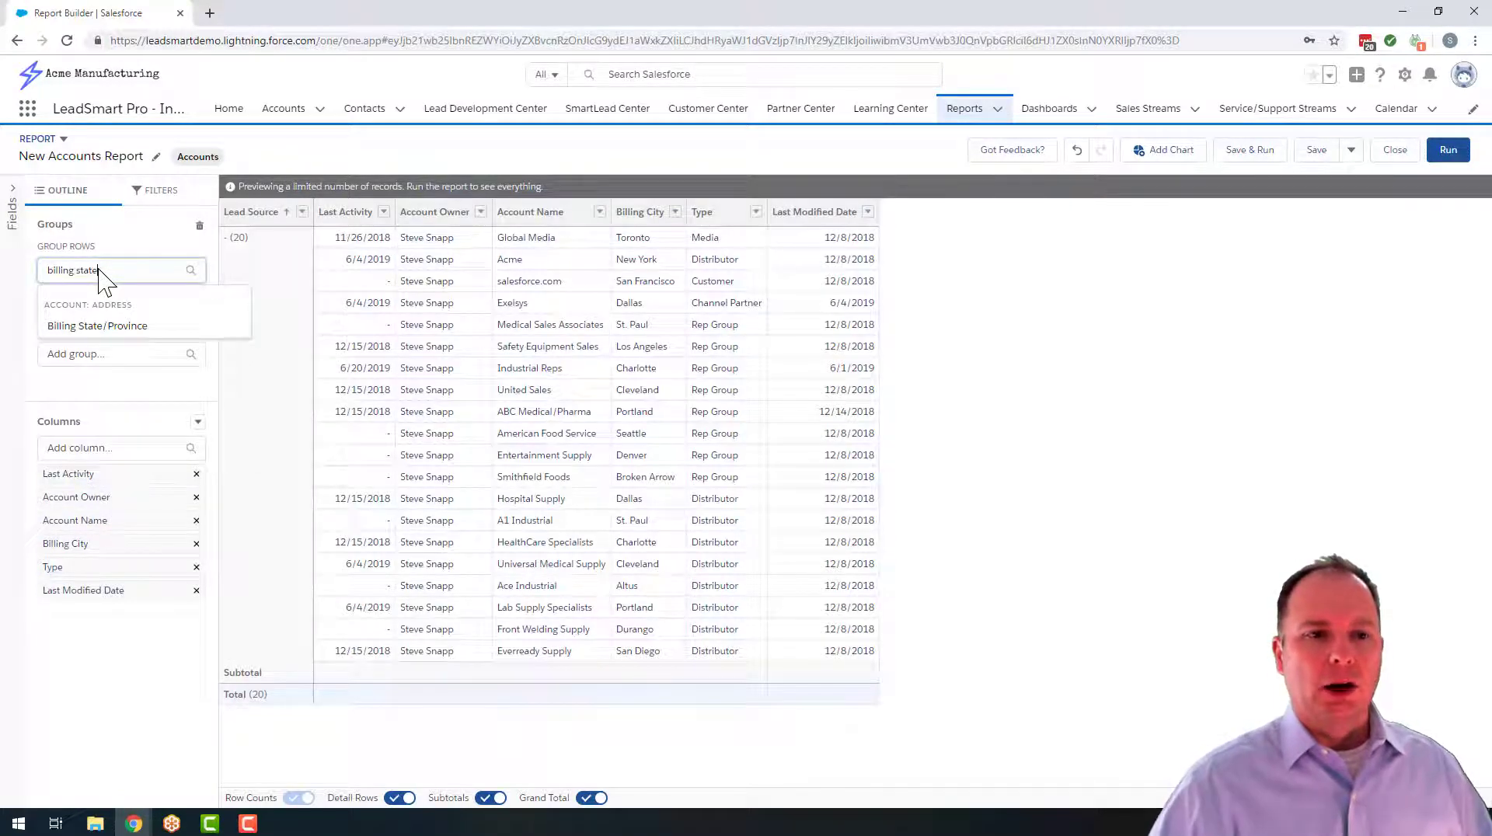
click(84, 327)
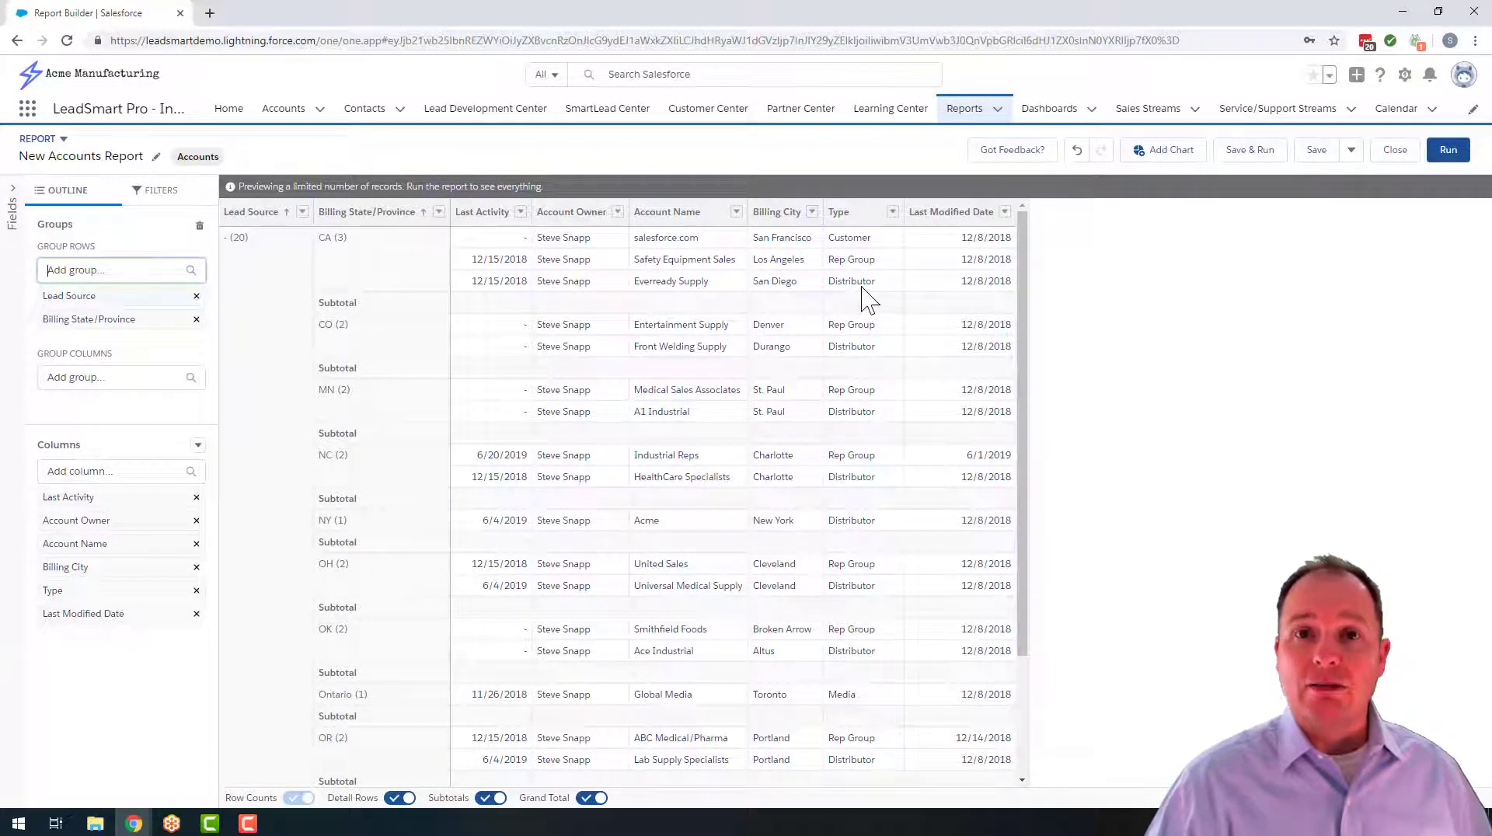
Start saving the report and name it "Lead Source by State", keeping the generated unique name and an empty description
click(1316, 152)
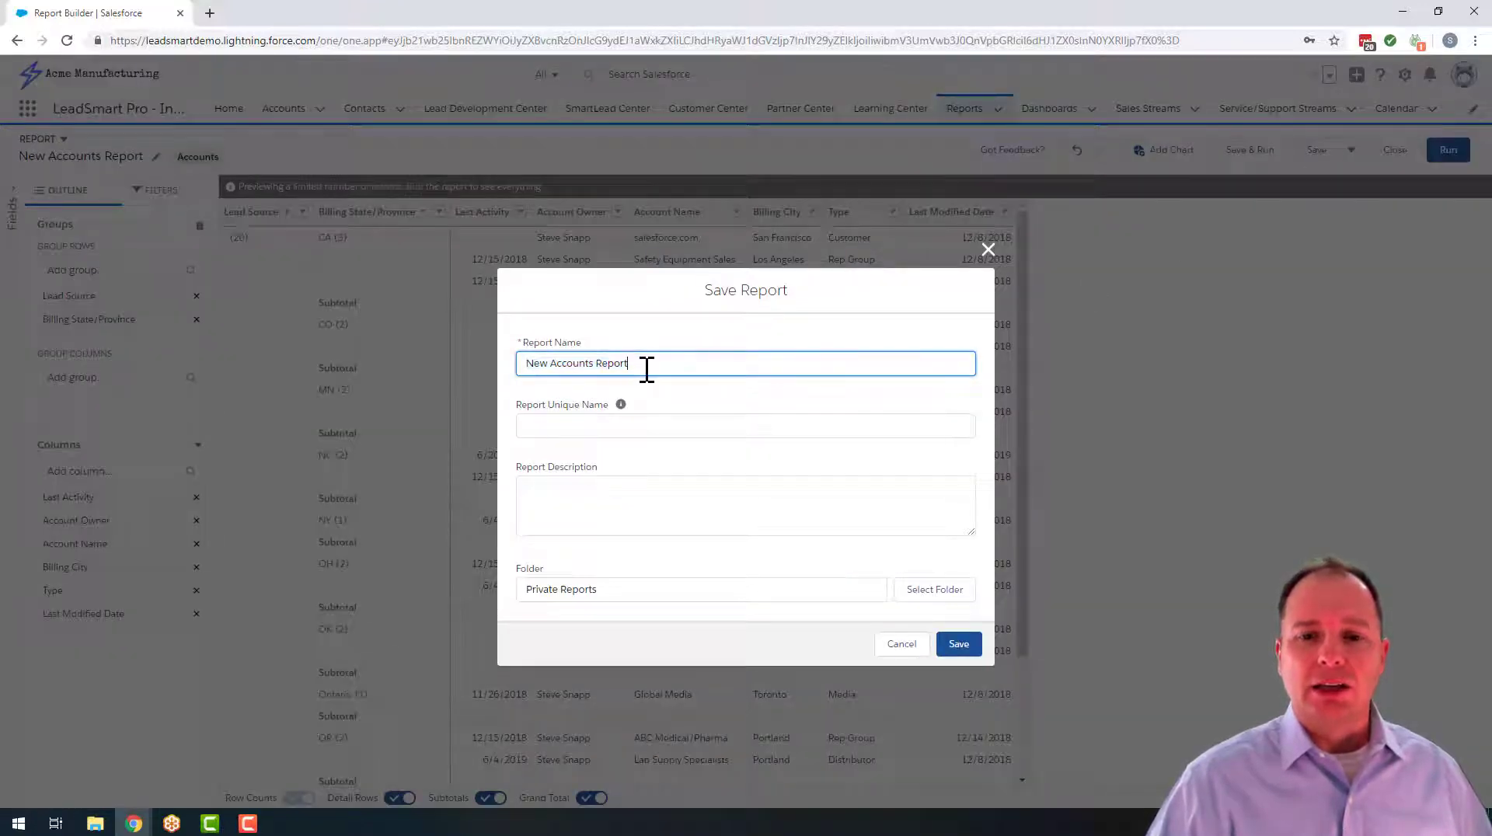
drag(645, 364, 549, 363)
key(BackSpace)
key(BackSpace)
key(BackSpace)
key(BackSpace)
key(BackSpace)
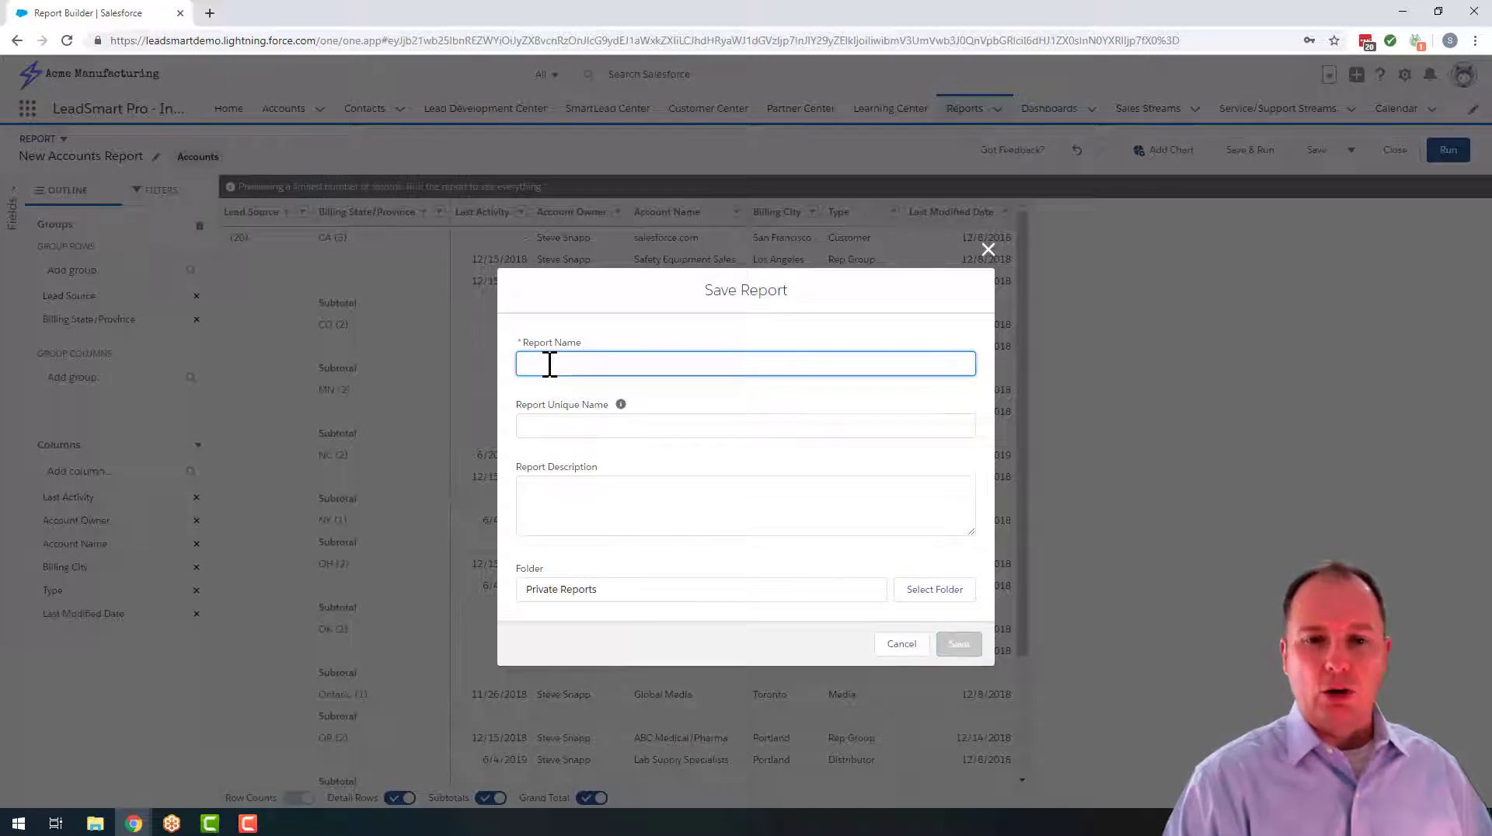
text(Led S)
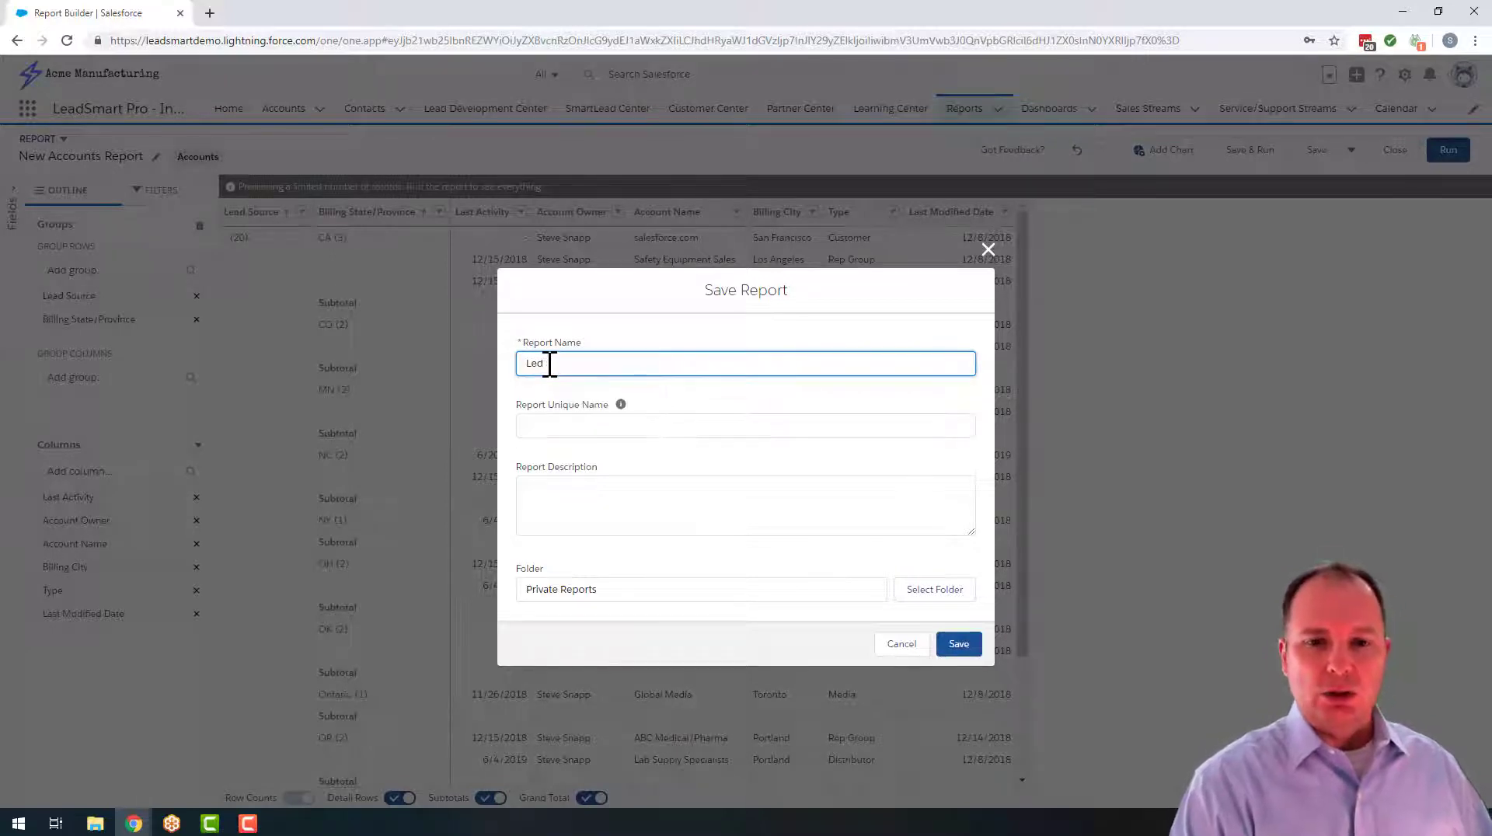
key(BackSpace)
text(ad Source by)
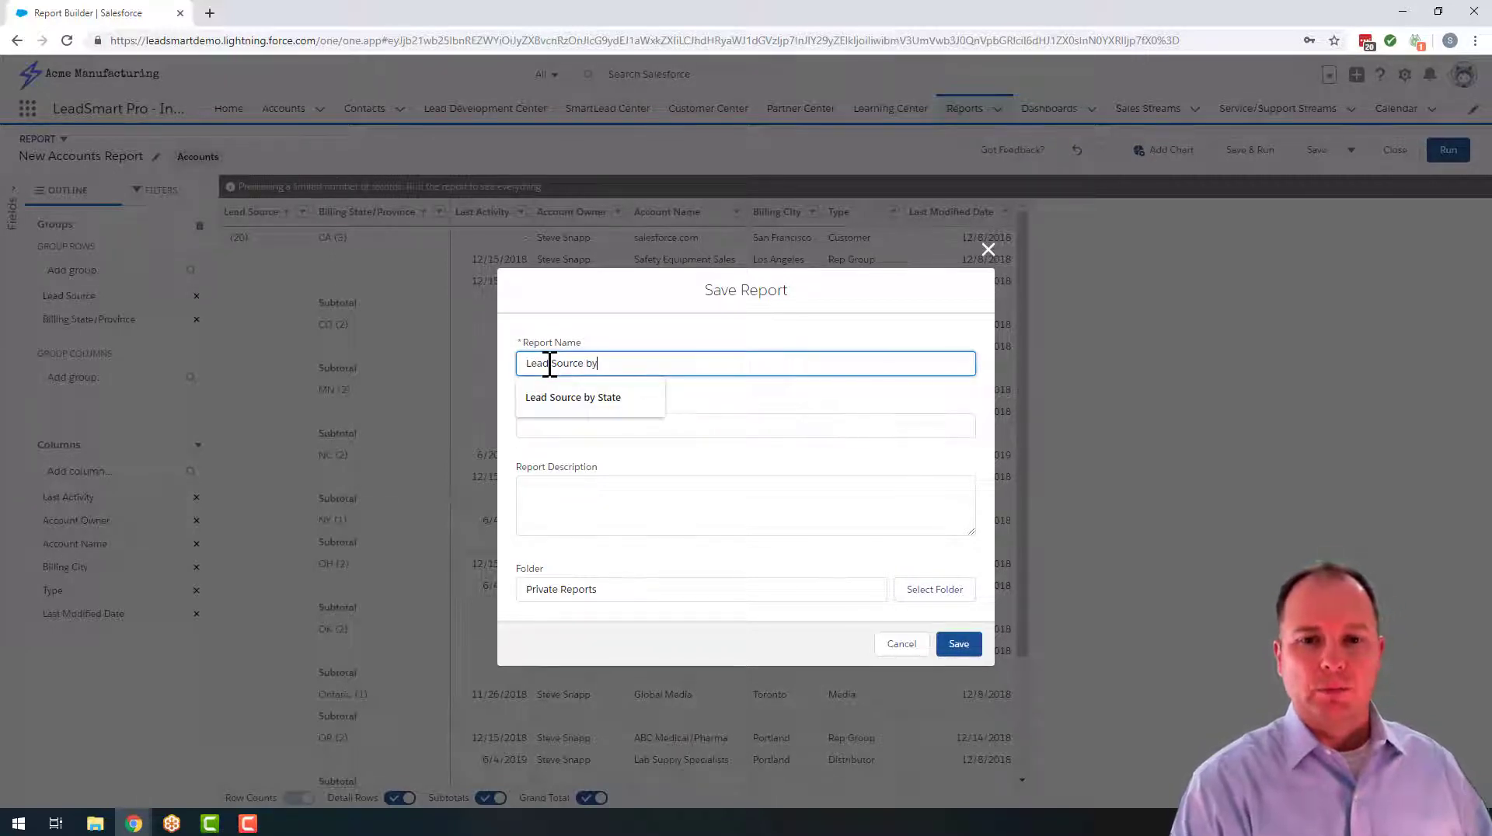
text( State)
key(Tab)
key(Tab)
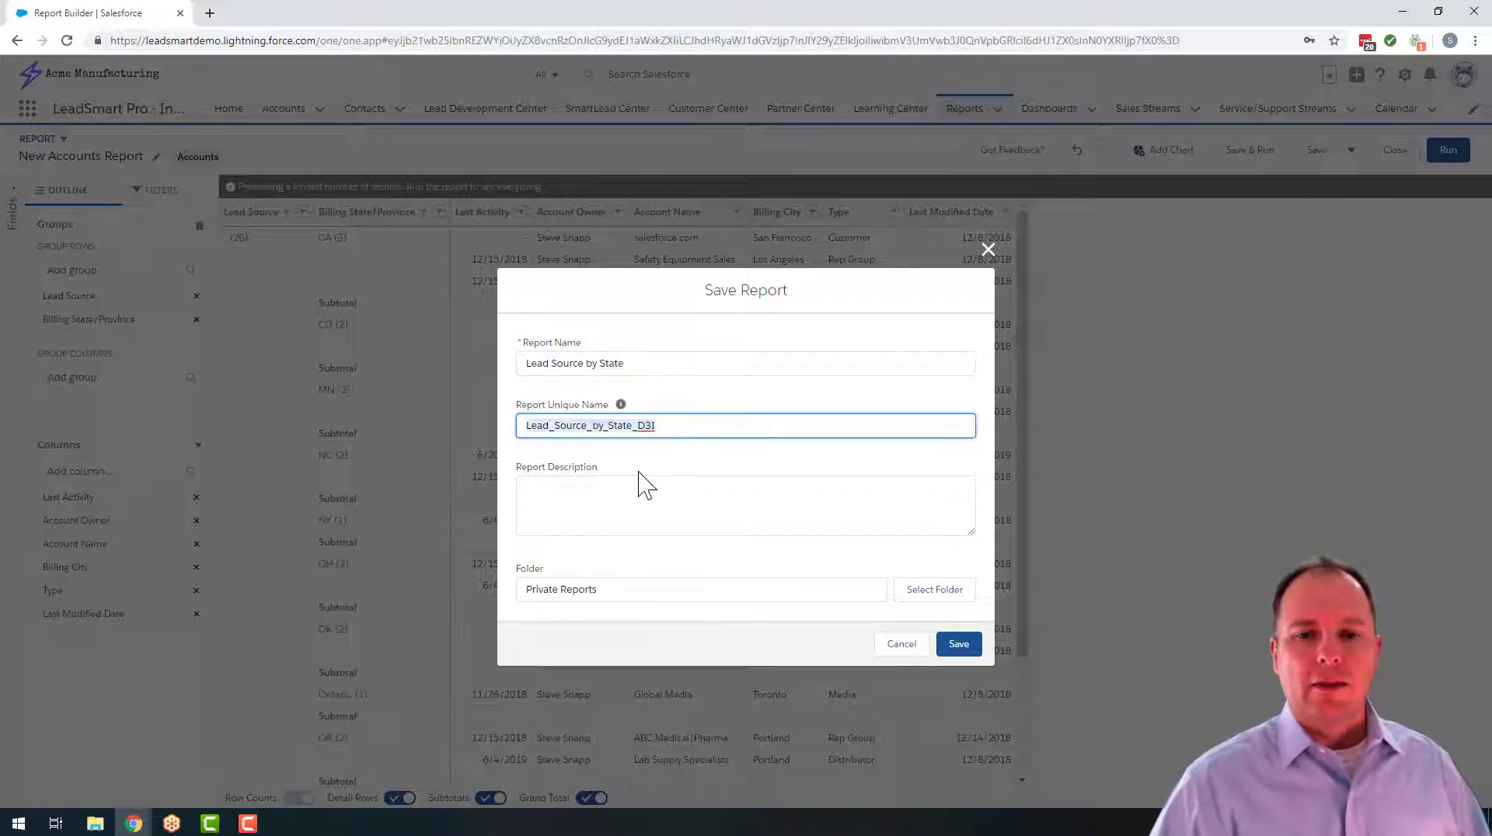
click(637, 483)
key(Tab)
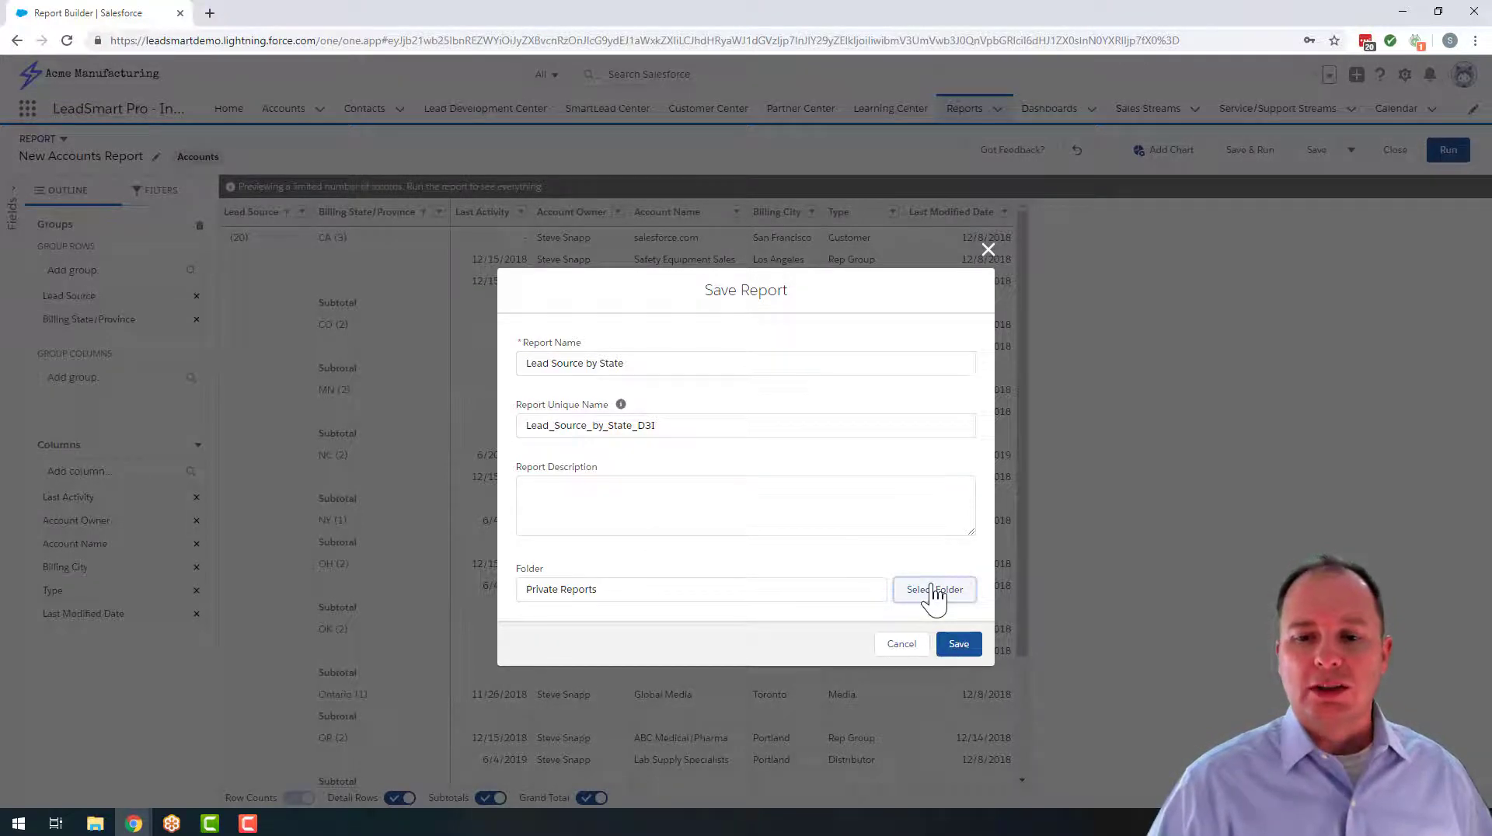
Choose the LeadSmart folder as the report's location and save the report there
click(933, 590)
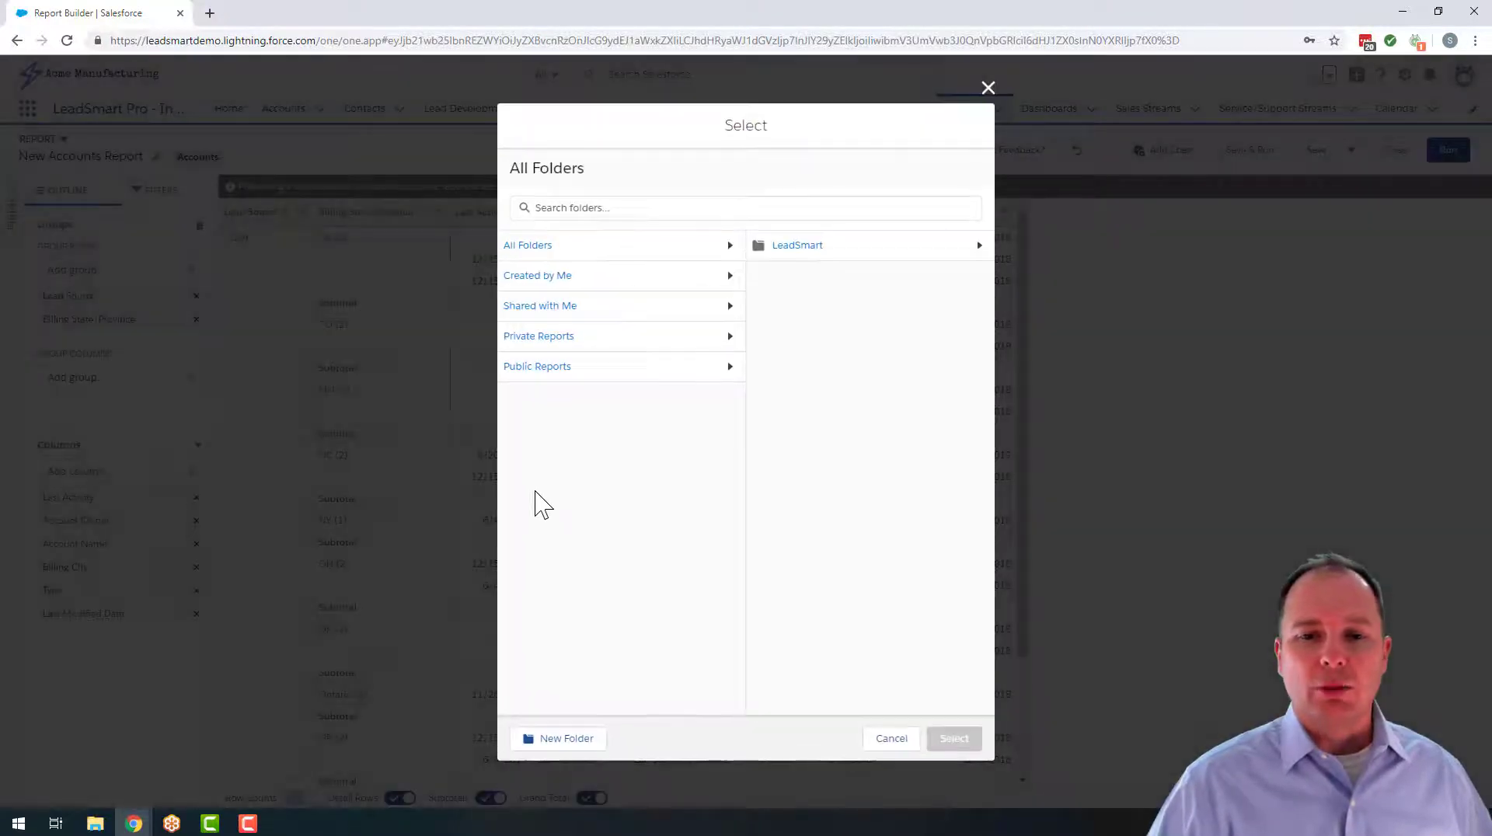
click(797, 257)
click(940, 738)
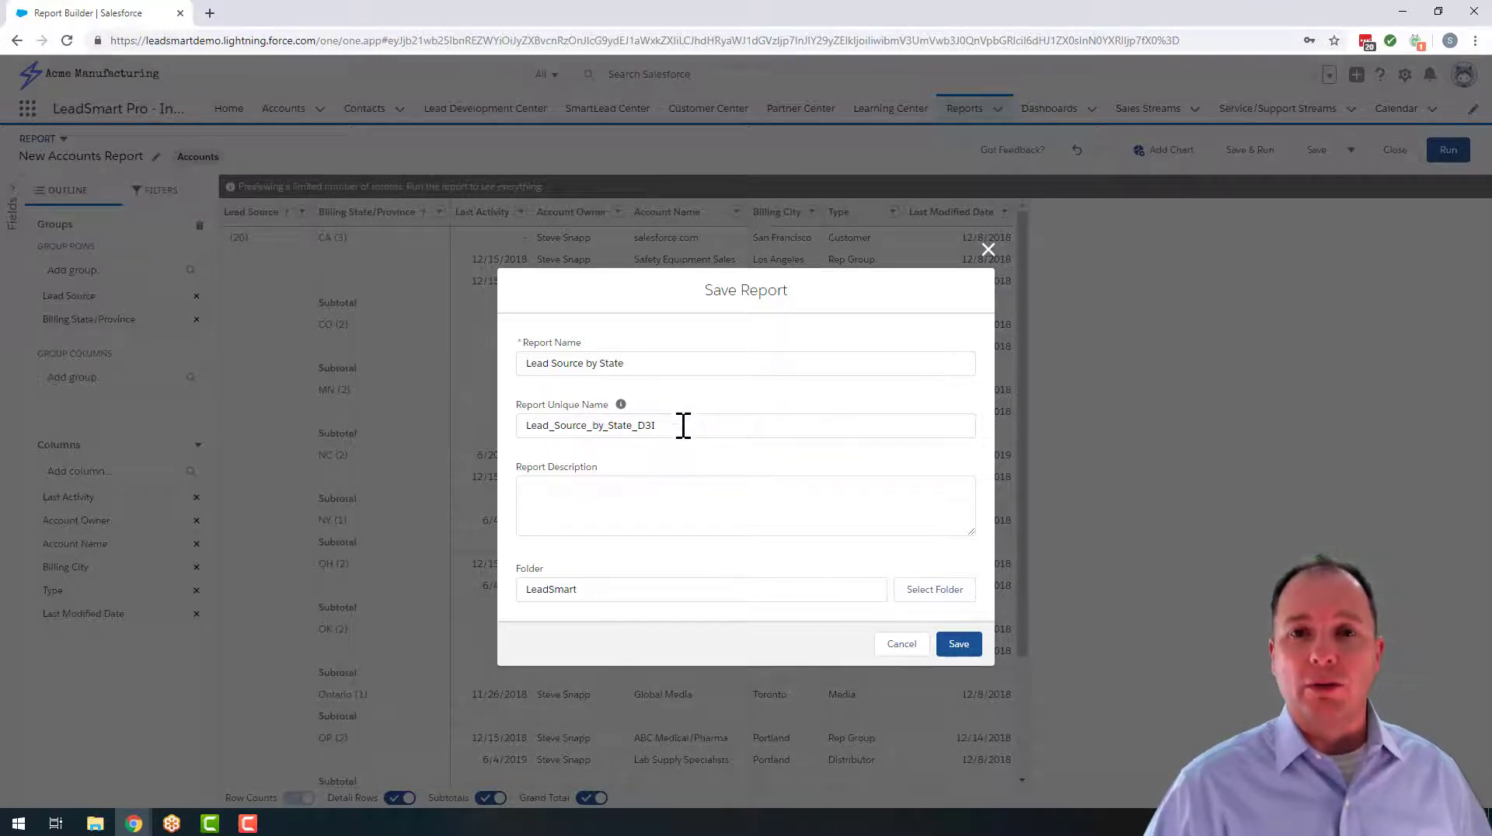
click(962, 645)
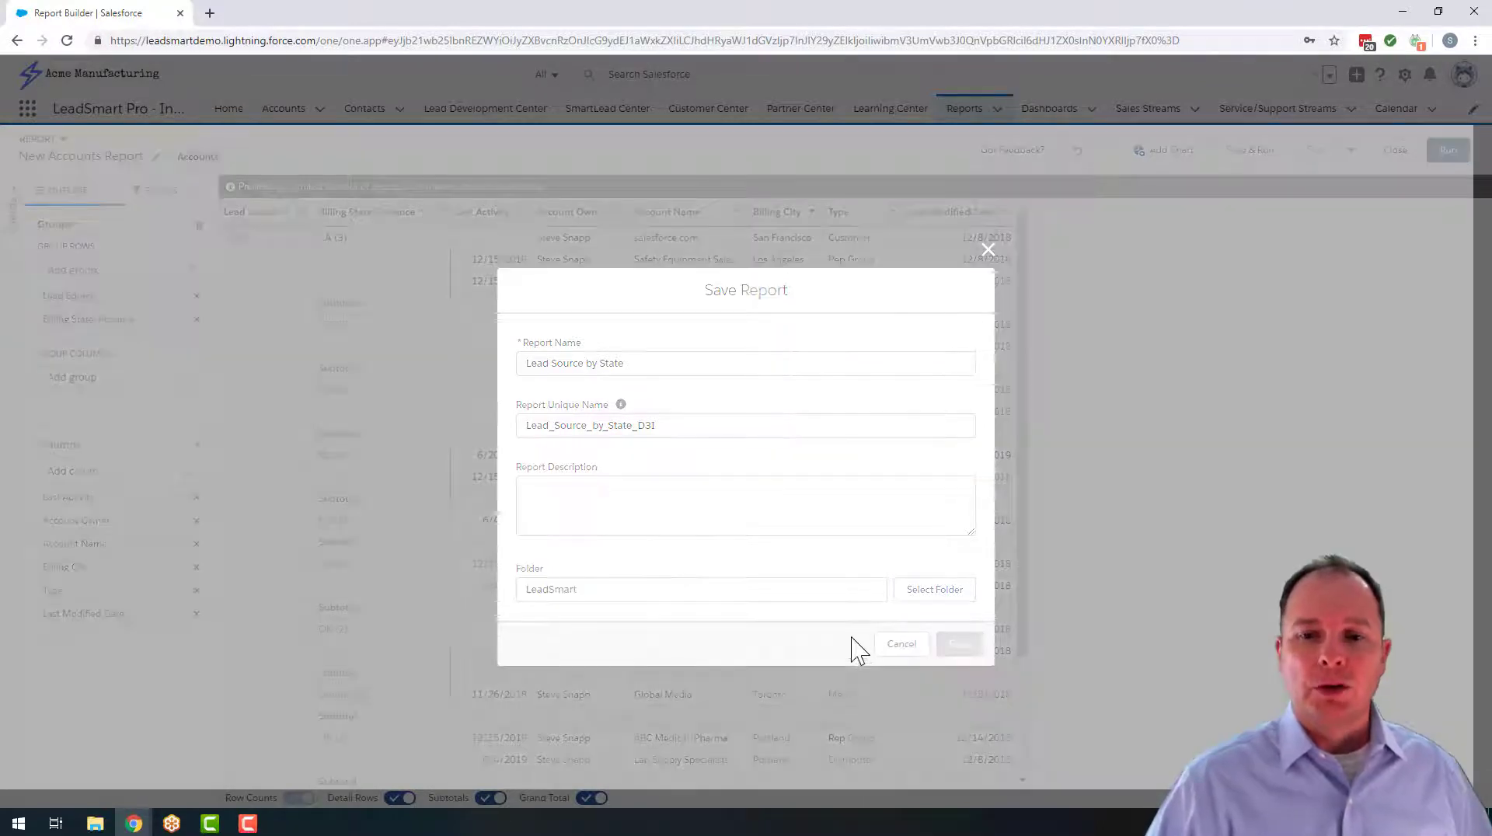